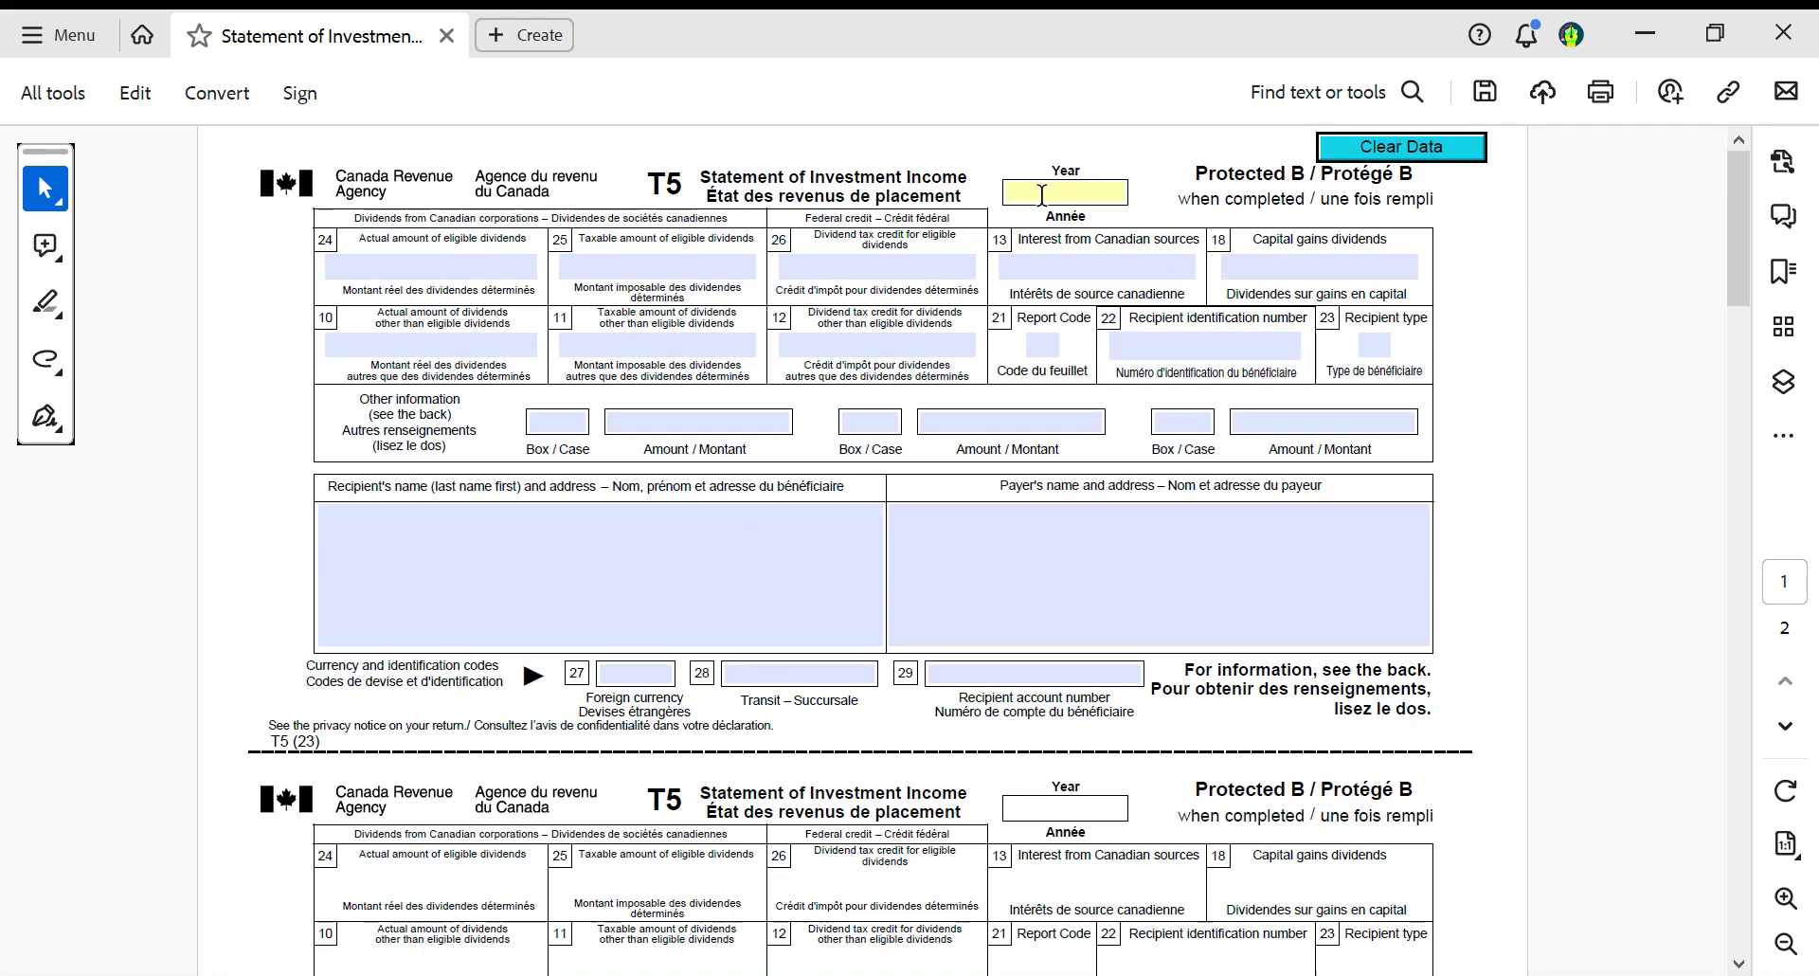
Enter 2023 as the year on the first T5 slip.
{"action": "type", "text": "2023"}
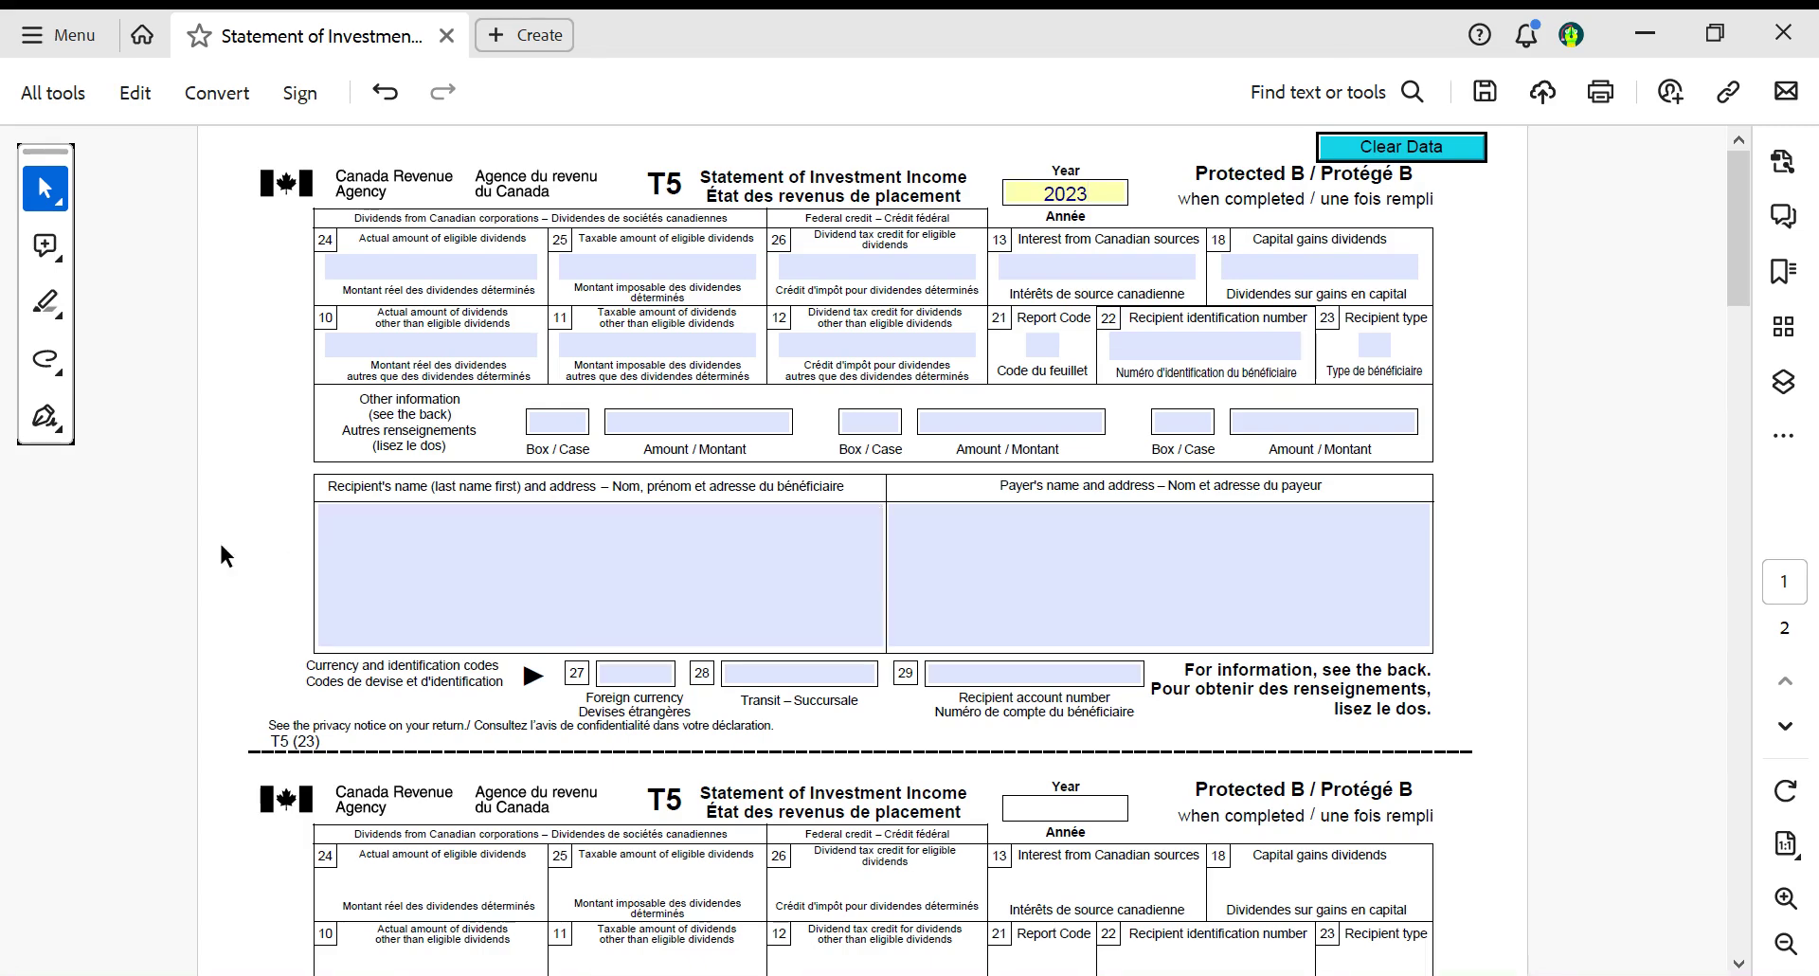
{"action": "left_click", "coordinate": [489, 536]}
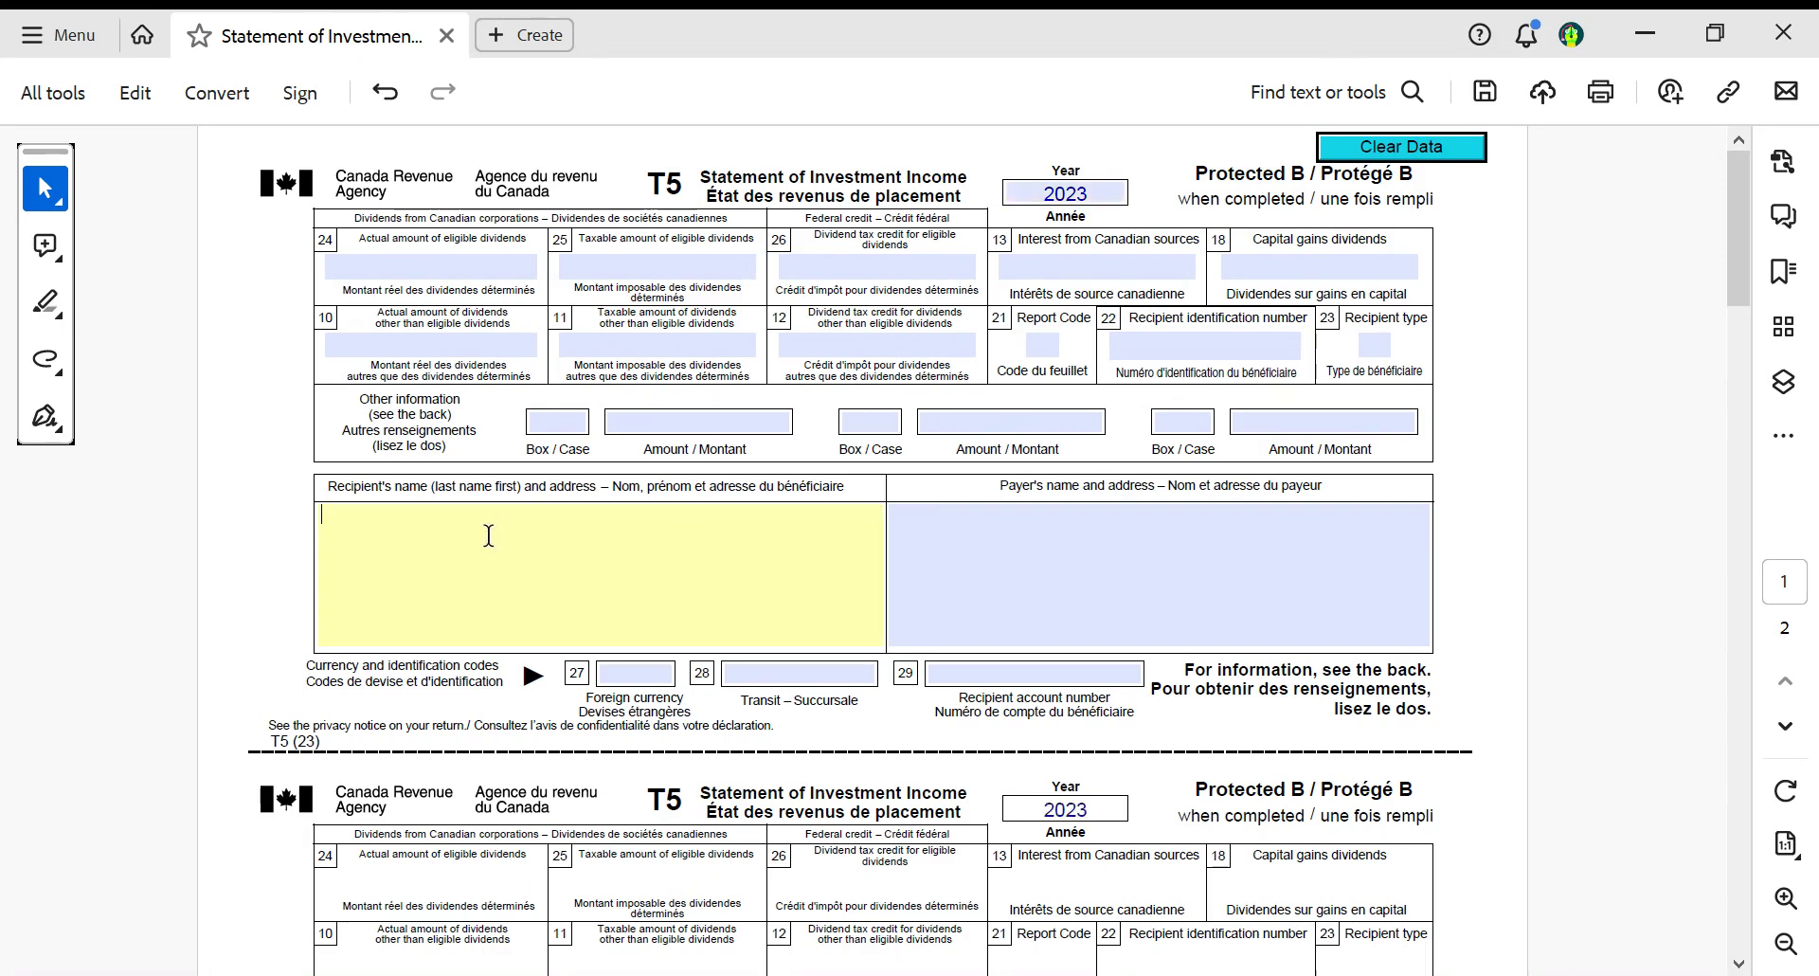
{"action": "left_click", "coordinate": [1102, 192]}
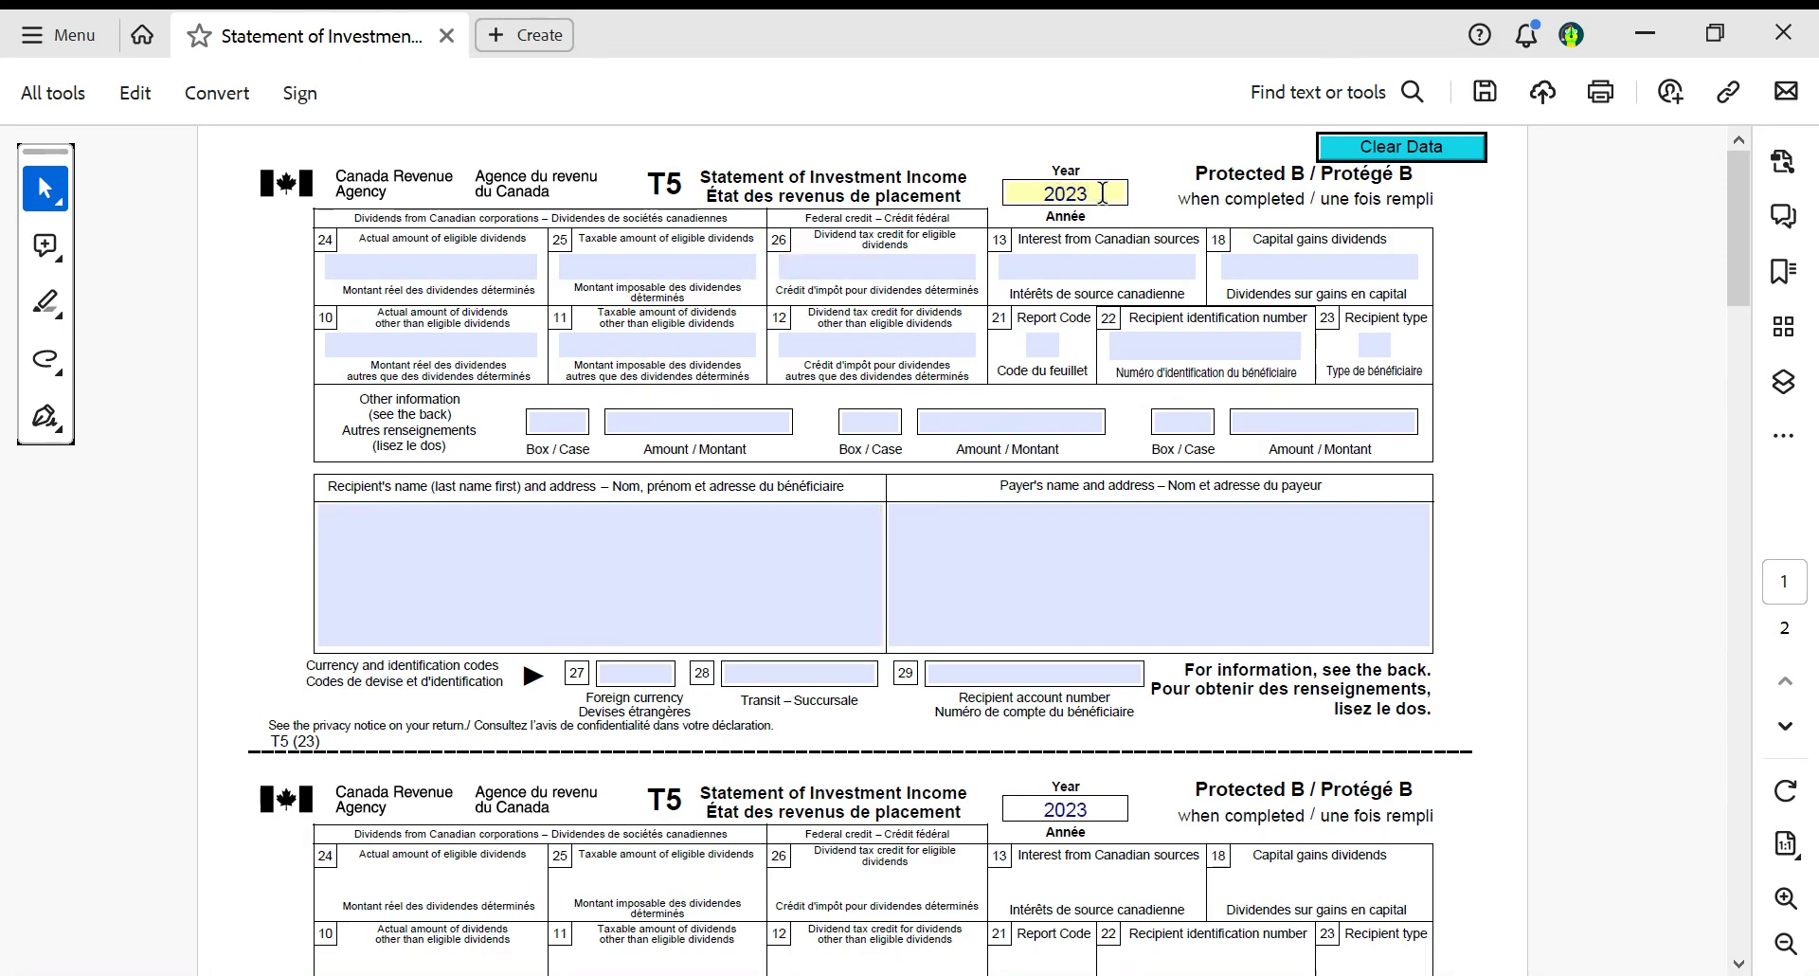
For dividends other than eligible dividends, enter an actual amount of 10,000.00 in box 10 and a taxable amount of 11,500.00 in box 11.
{"action": "left_click", "coordinate": [449, 342]}
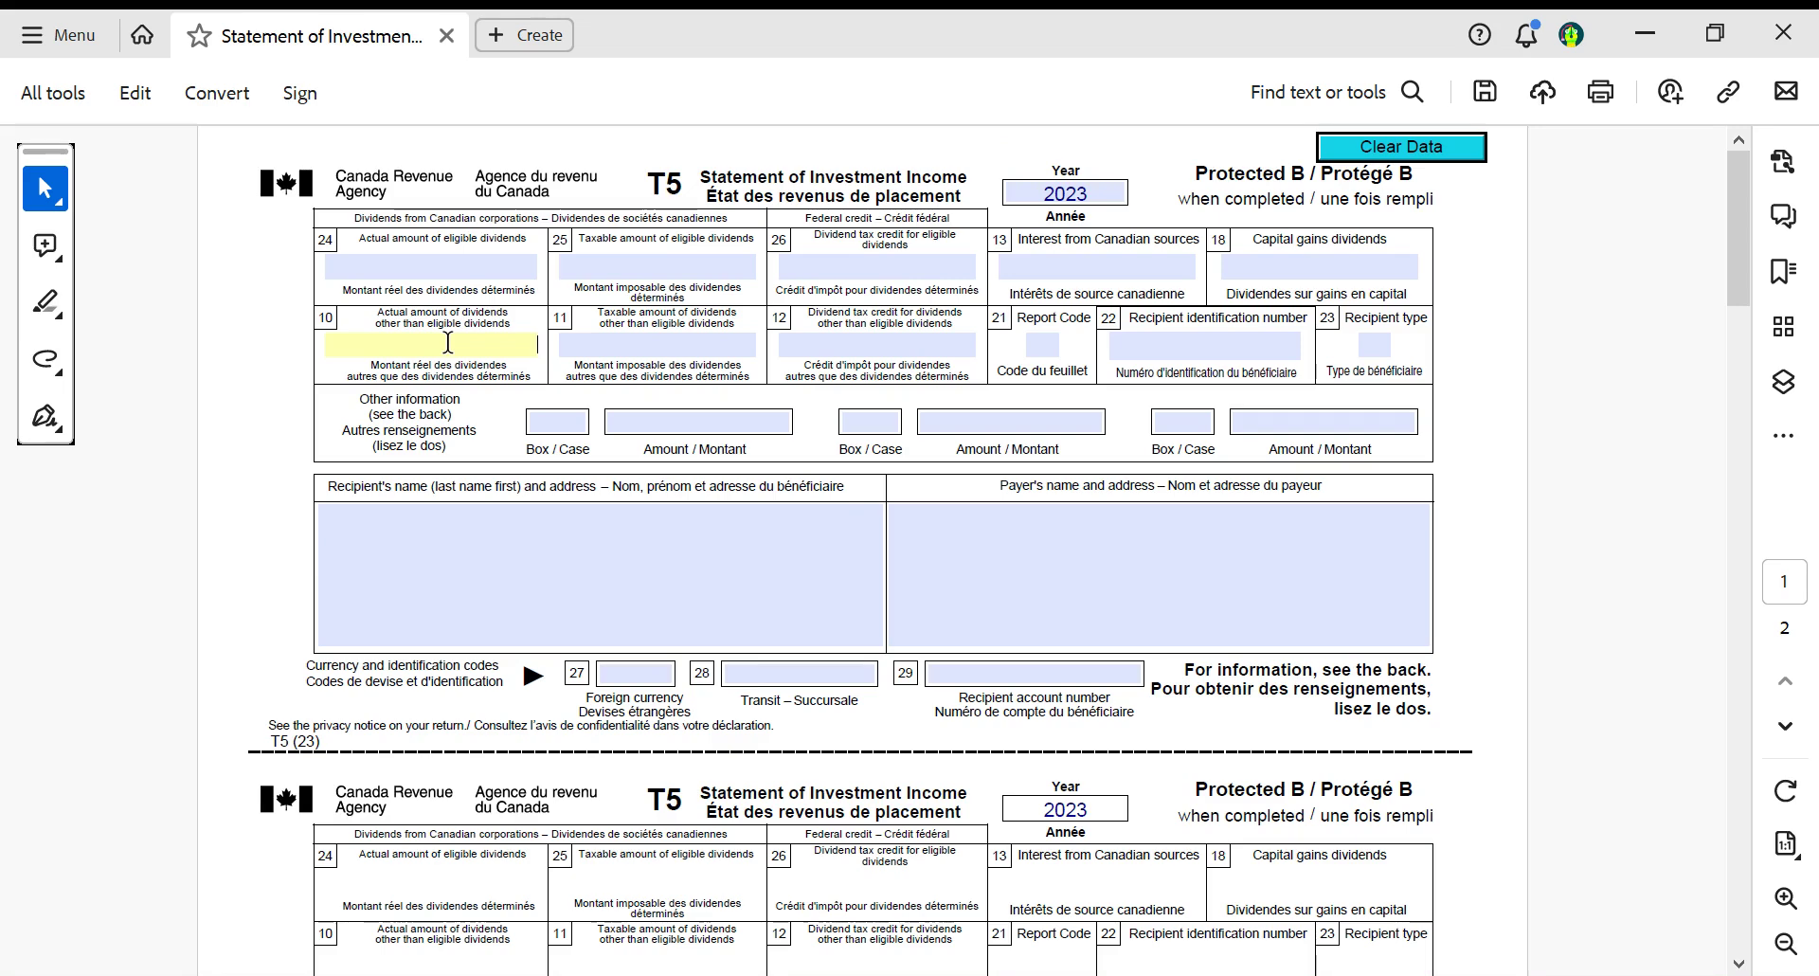
{"action": "type", "text": "10000"}
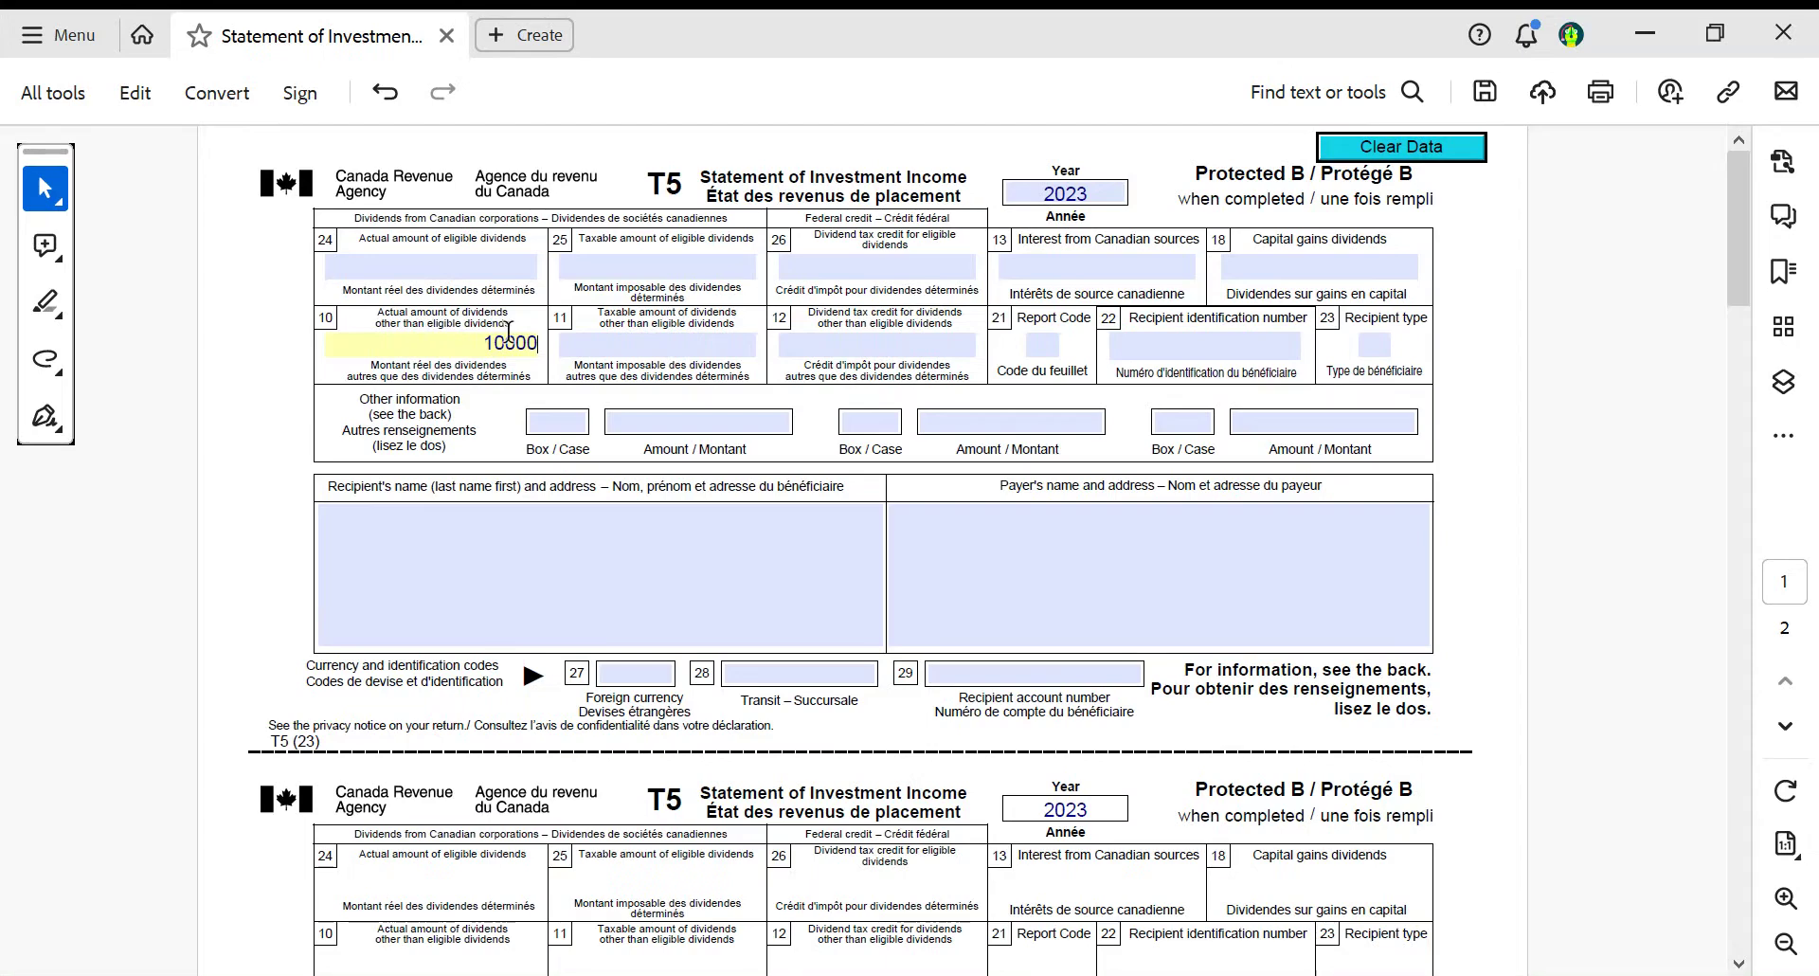
{"action": "left_click", "coordinate": [656, 347]}
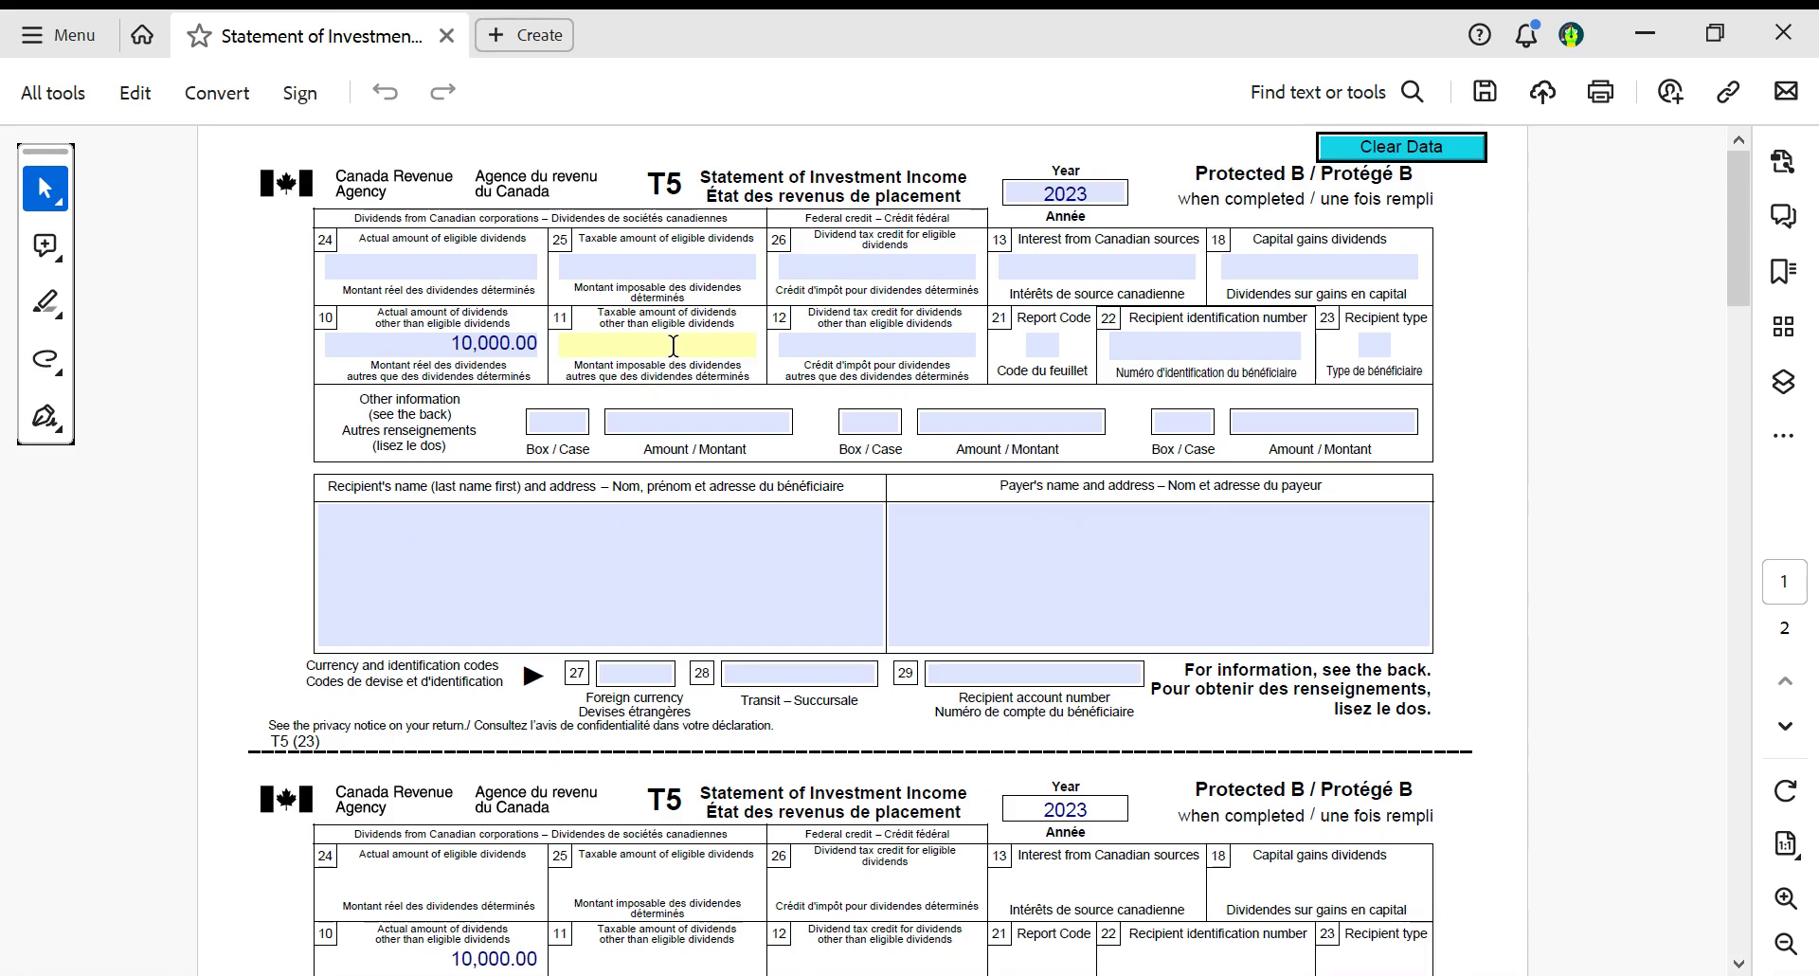
{"action": "type", "text": "15"}
Enter 1038.46 in box 12 as the dividend tax credit for dividends other than eligible dividends.
{"action": "left_click", "coordinate": [864, 344]}
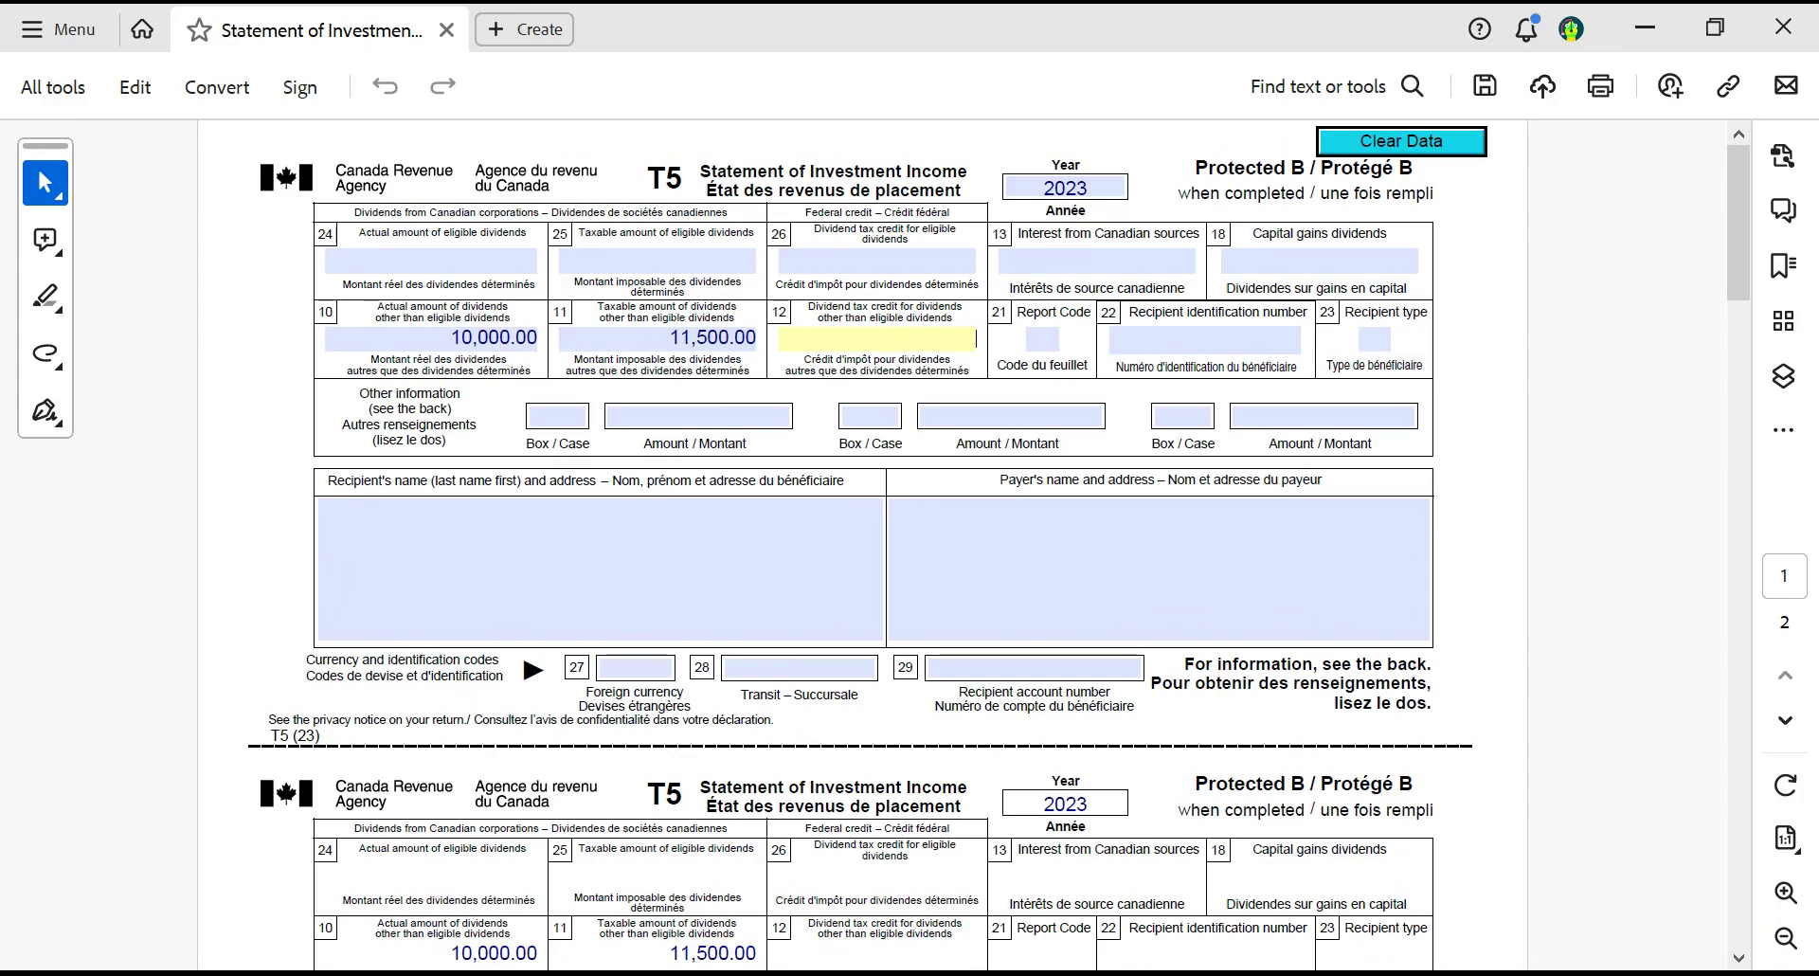
{"action": "type", "text": "10"}
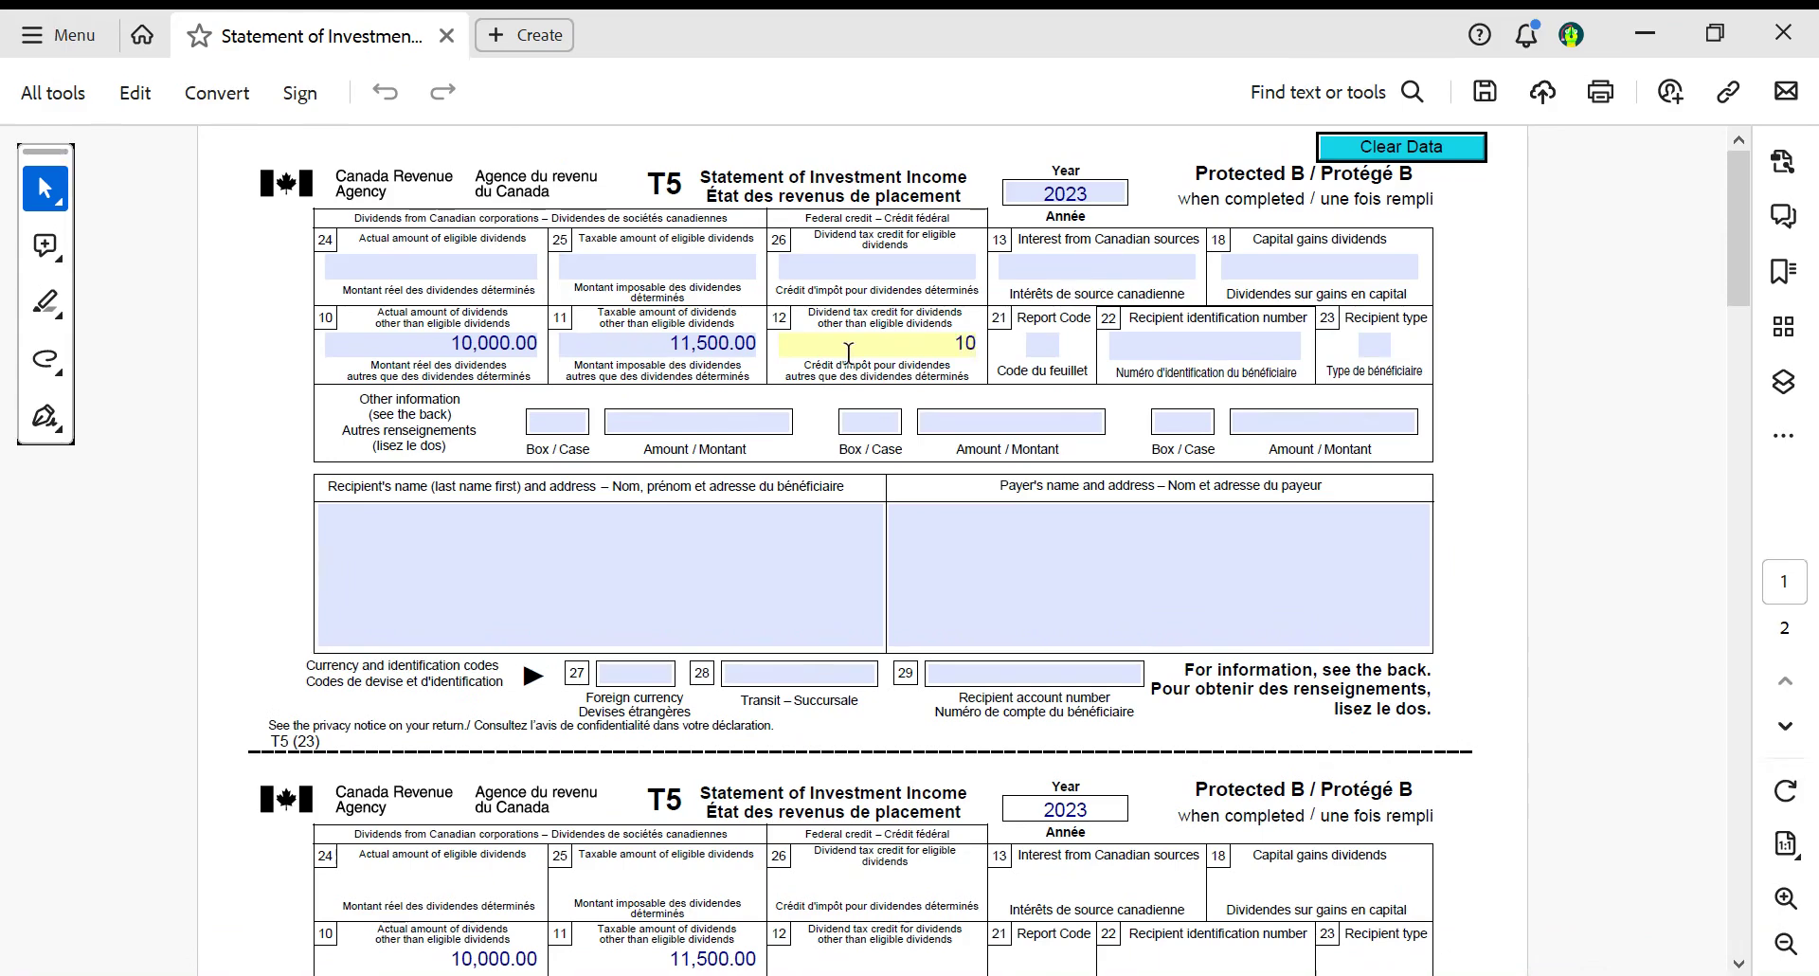
{"action": "type", "text": "38.46"}
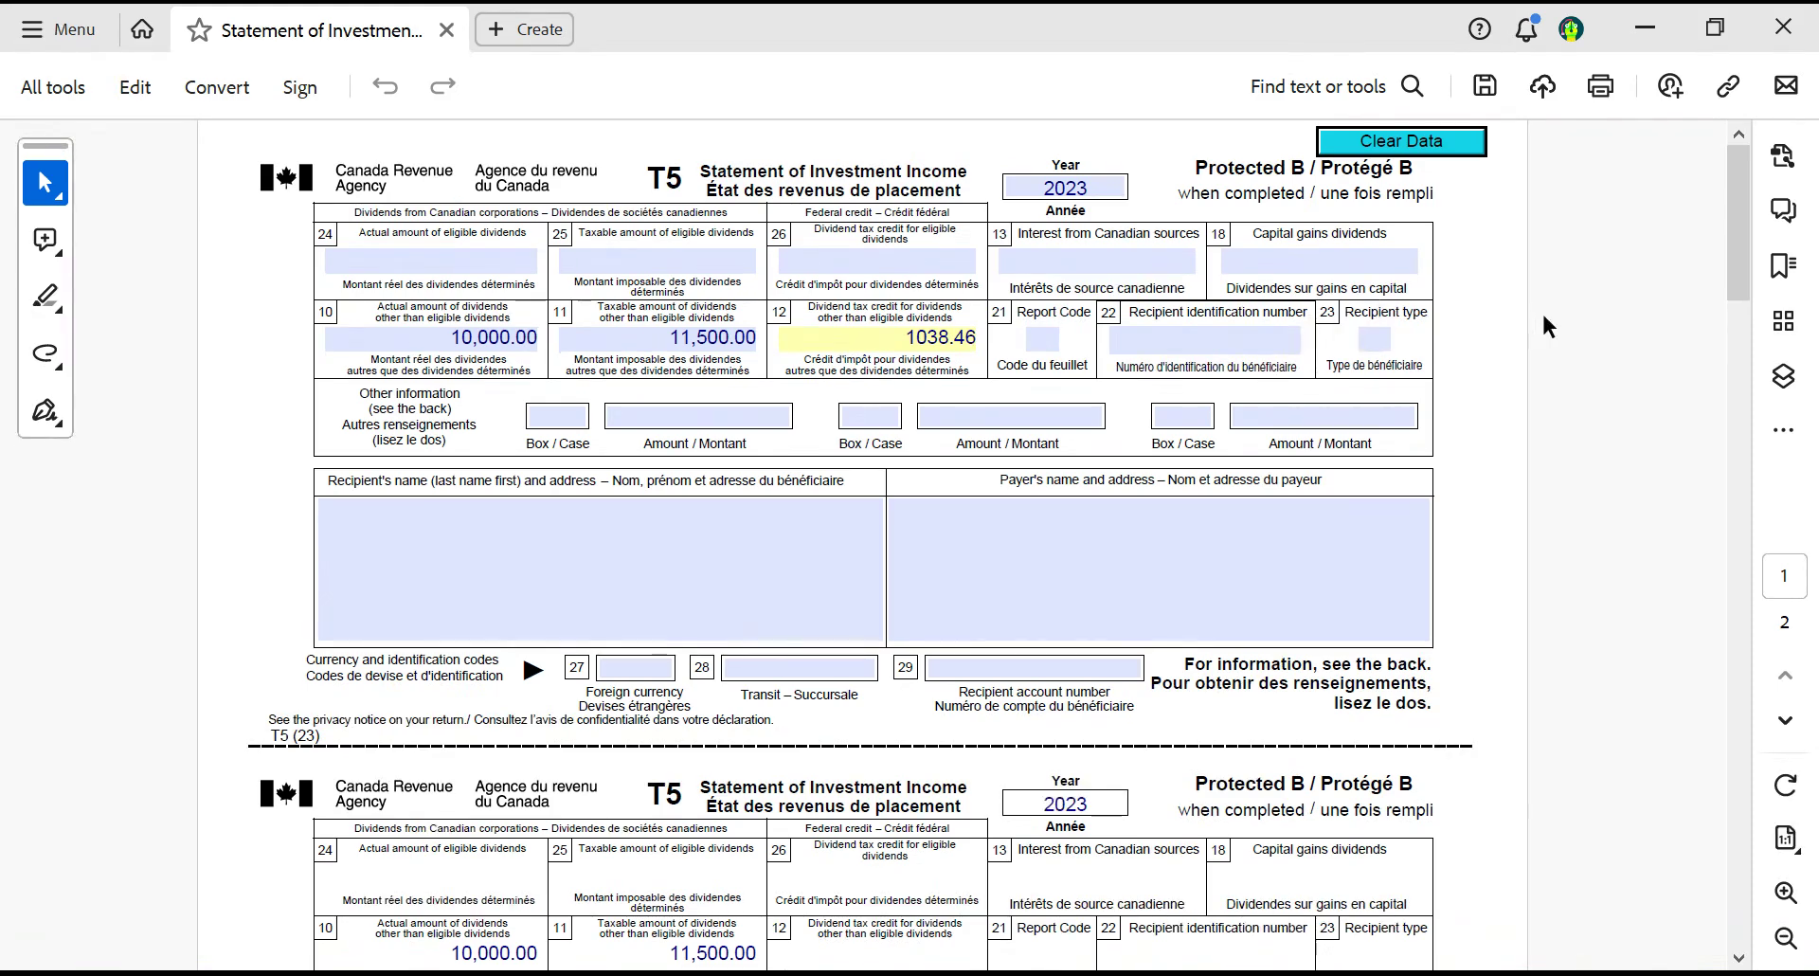
{"action": "left_click", "coordinate": [1544, 324]}
{"action": "left_click", "coordinate": [423, 337]}
{"action": "left_click", "coordinate": [645, 334]}
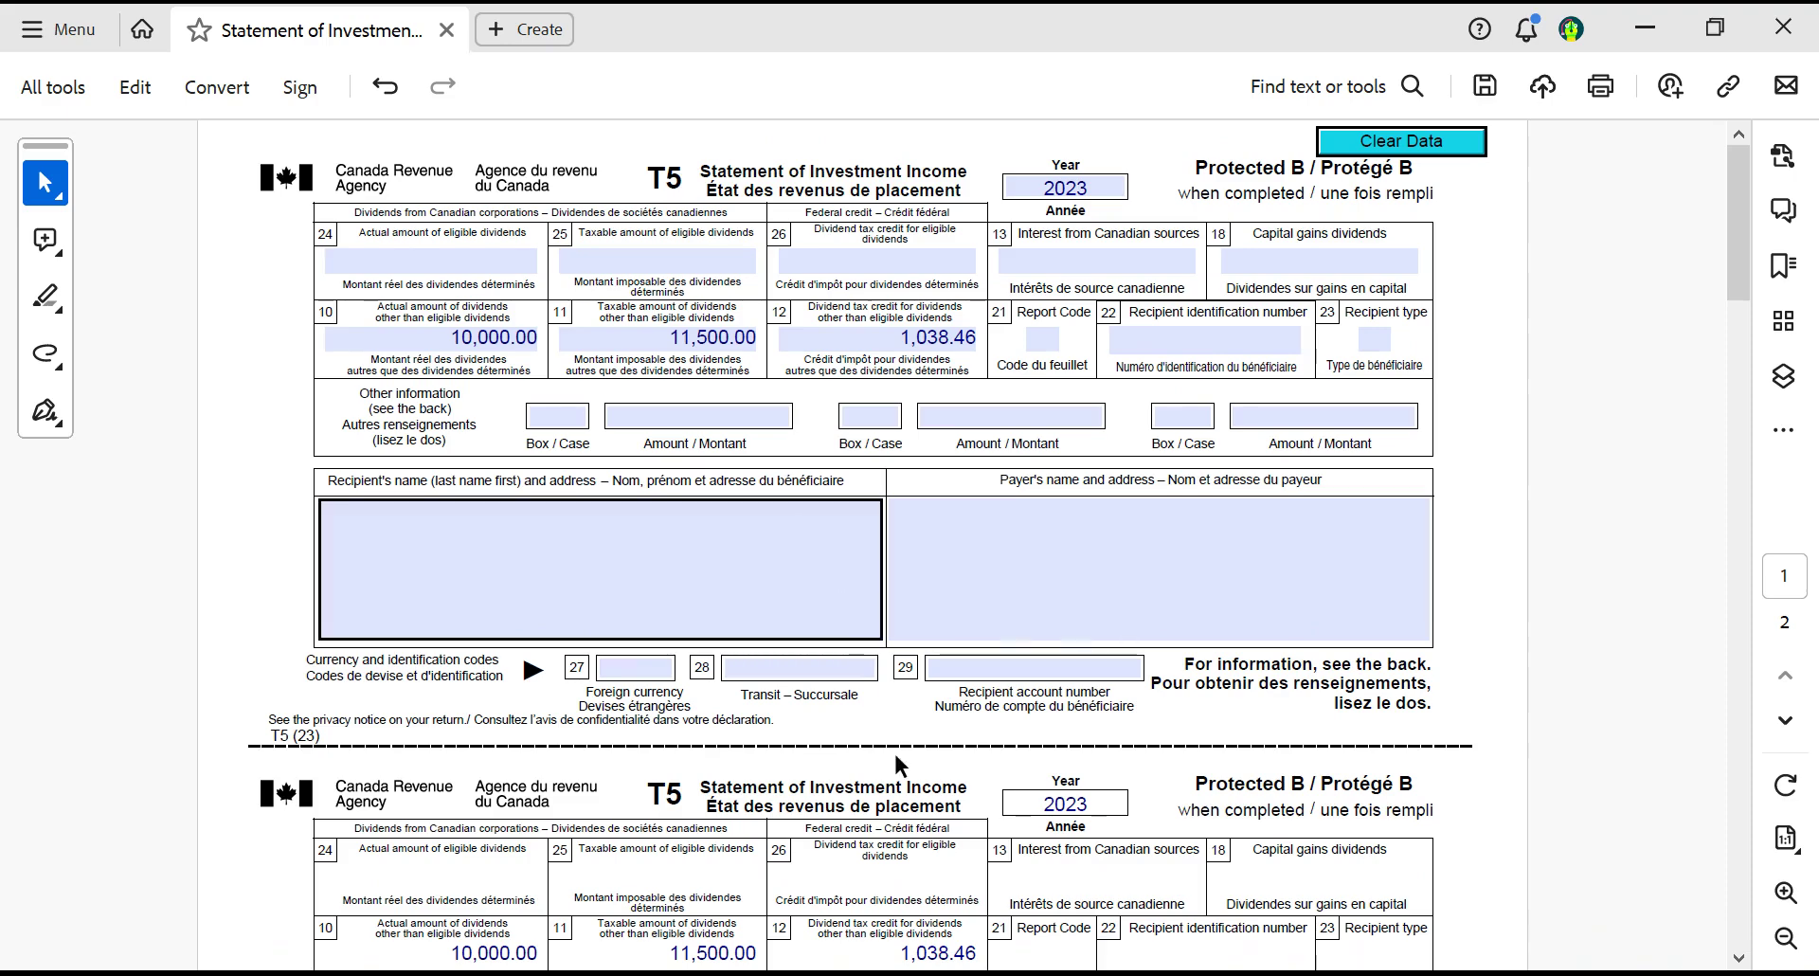
Fill in the recipient identification number in box 22.
{"action": "left_click", "coordinate": [1175, 338]}
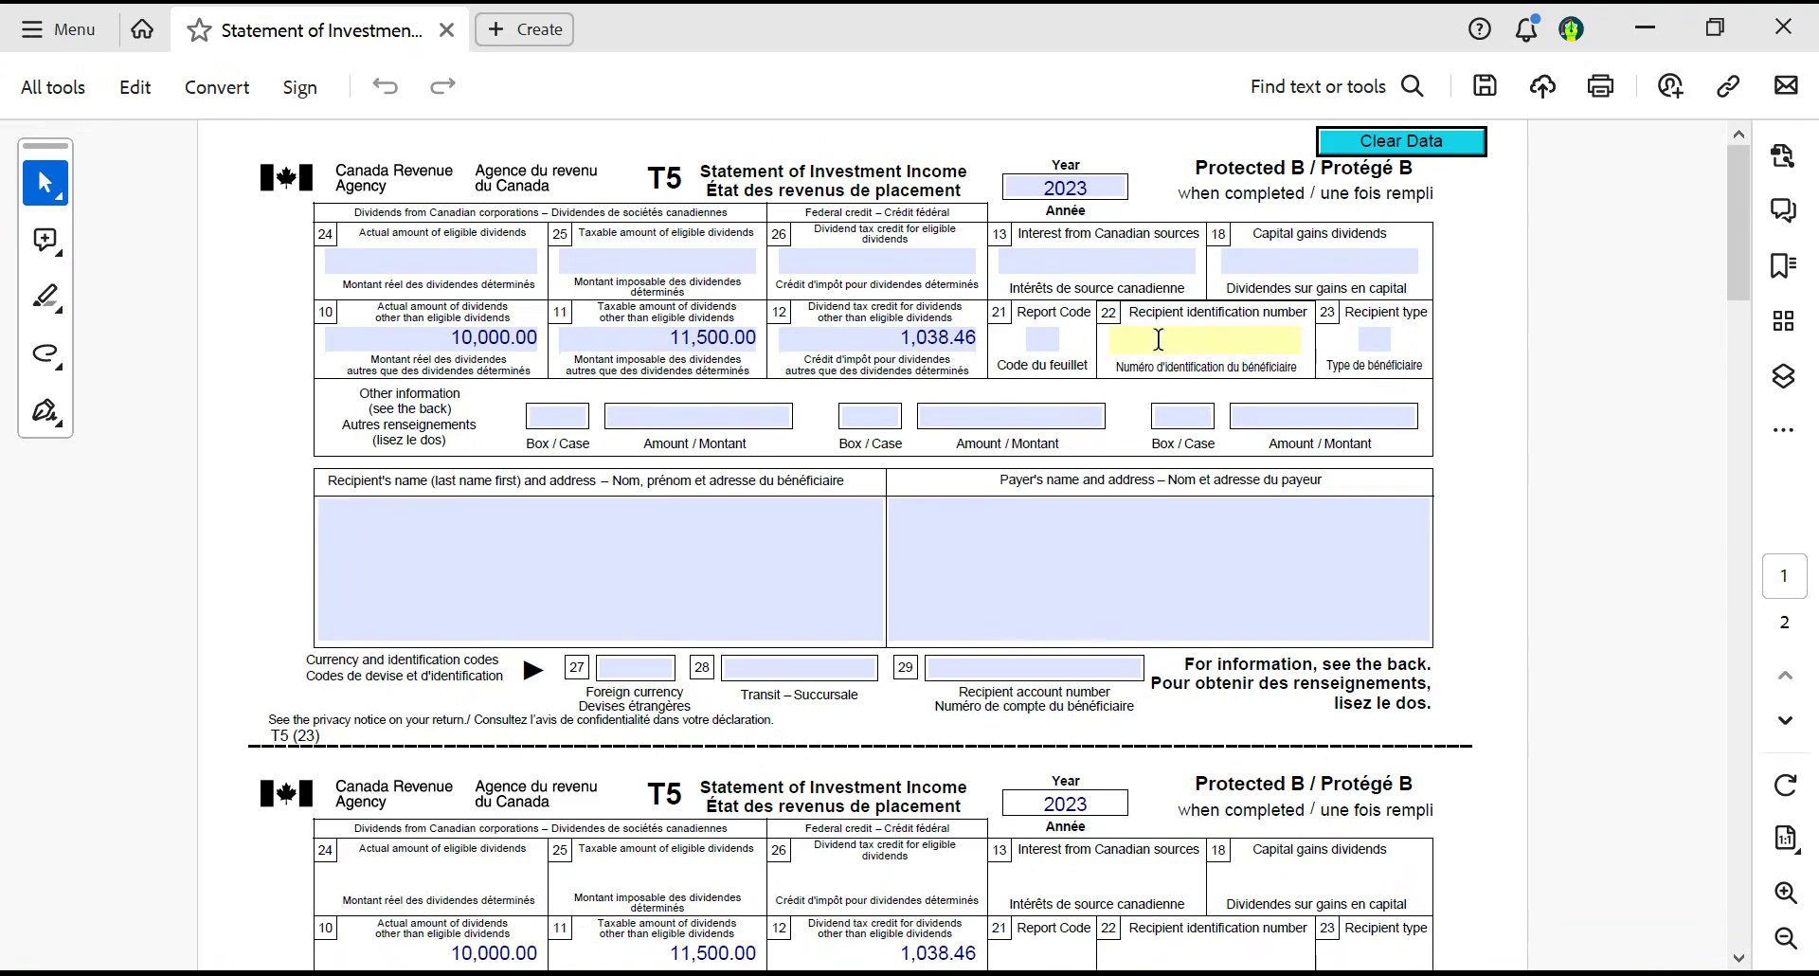
{"action": "type", "text": "000000000"}
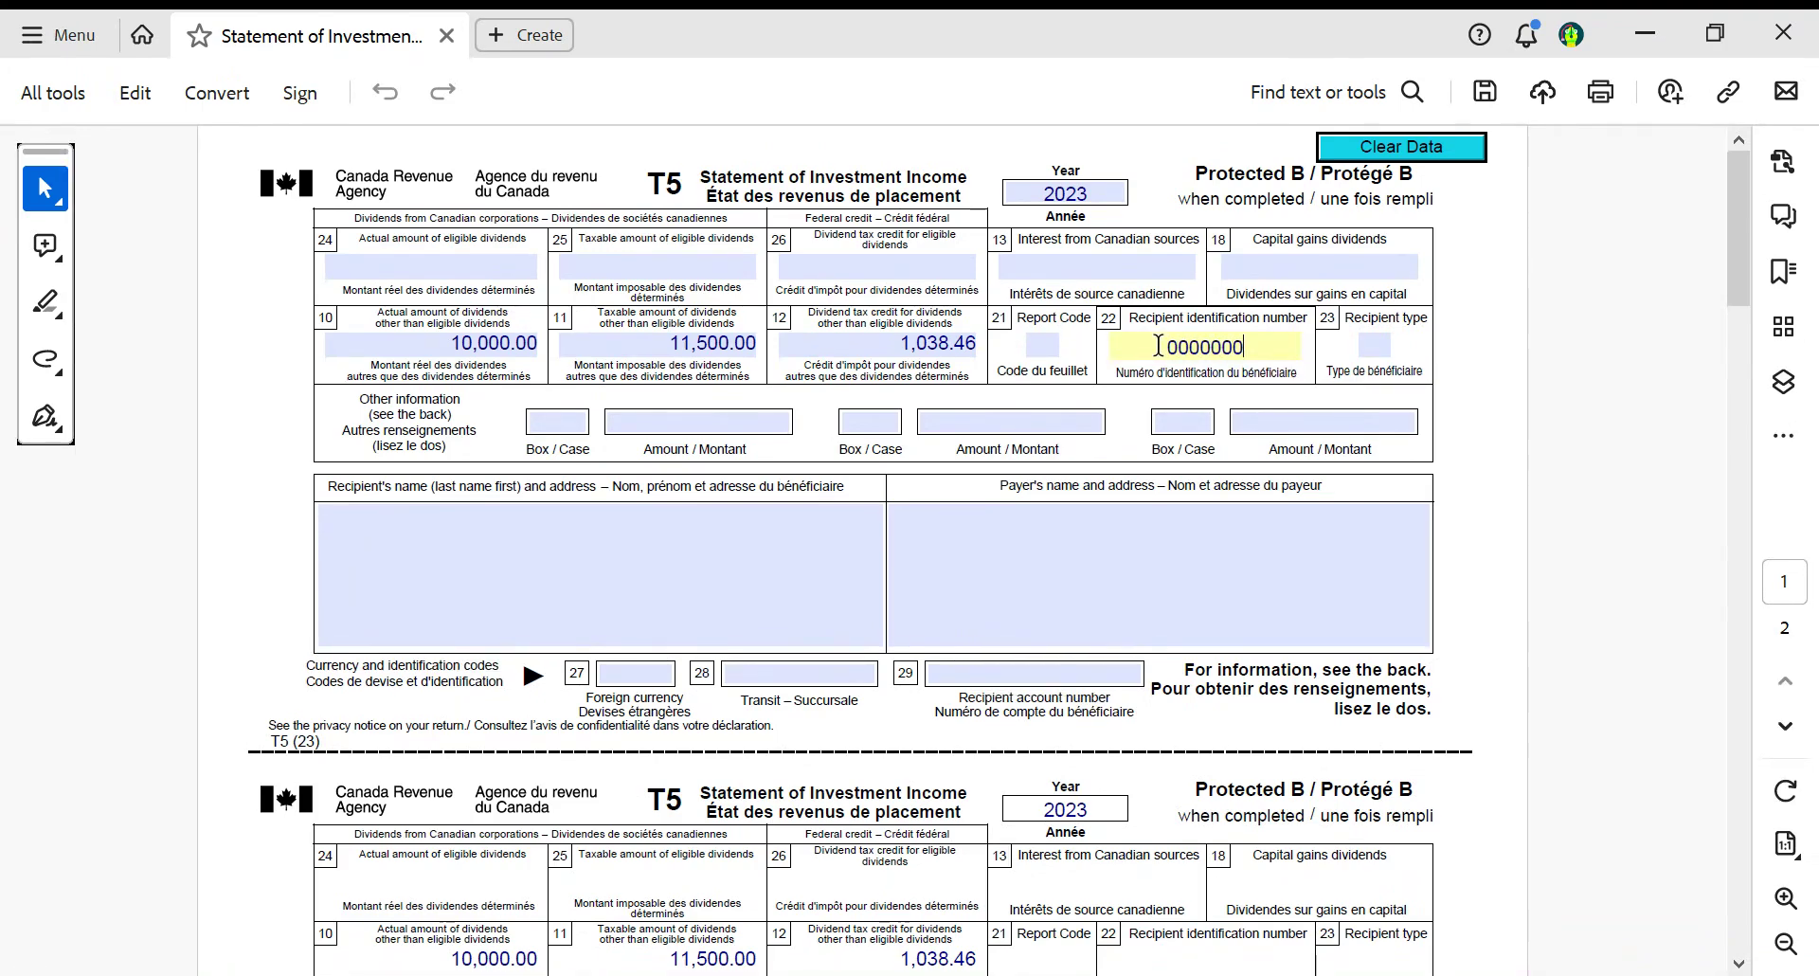
{"action": "type", "text": "0"}
Fill in the recipient's name and enter "Corp" as the payer's name.
{"action": "left_click", "coordinate": [668, 530]}
{"action": "type", "text": "J"}
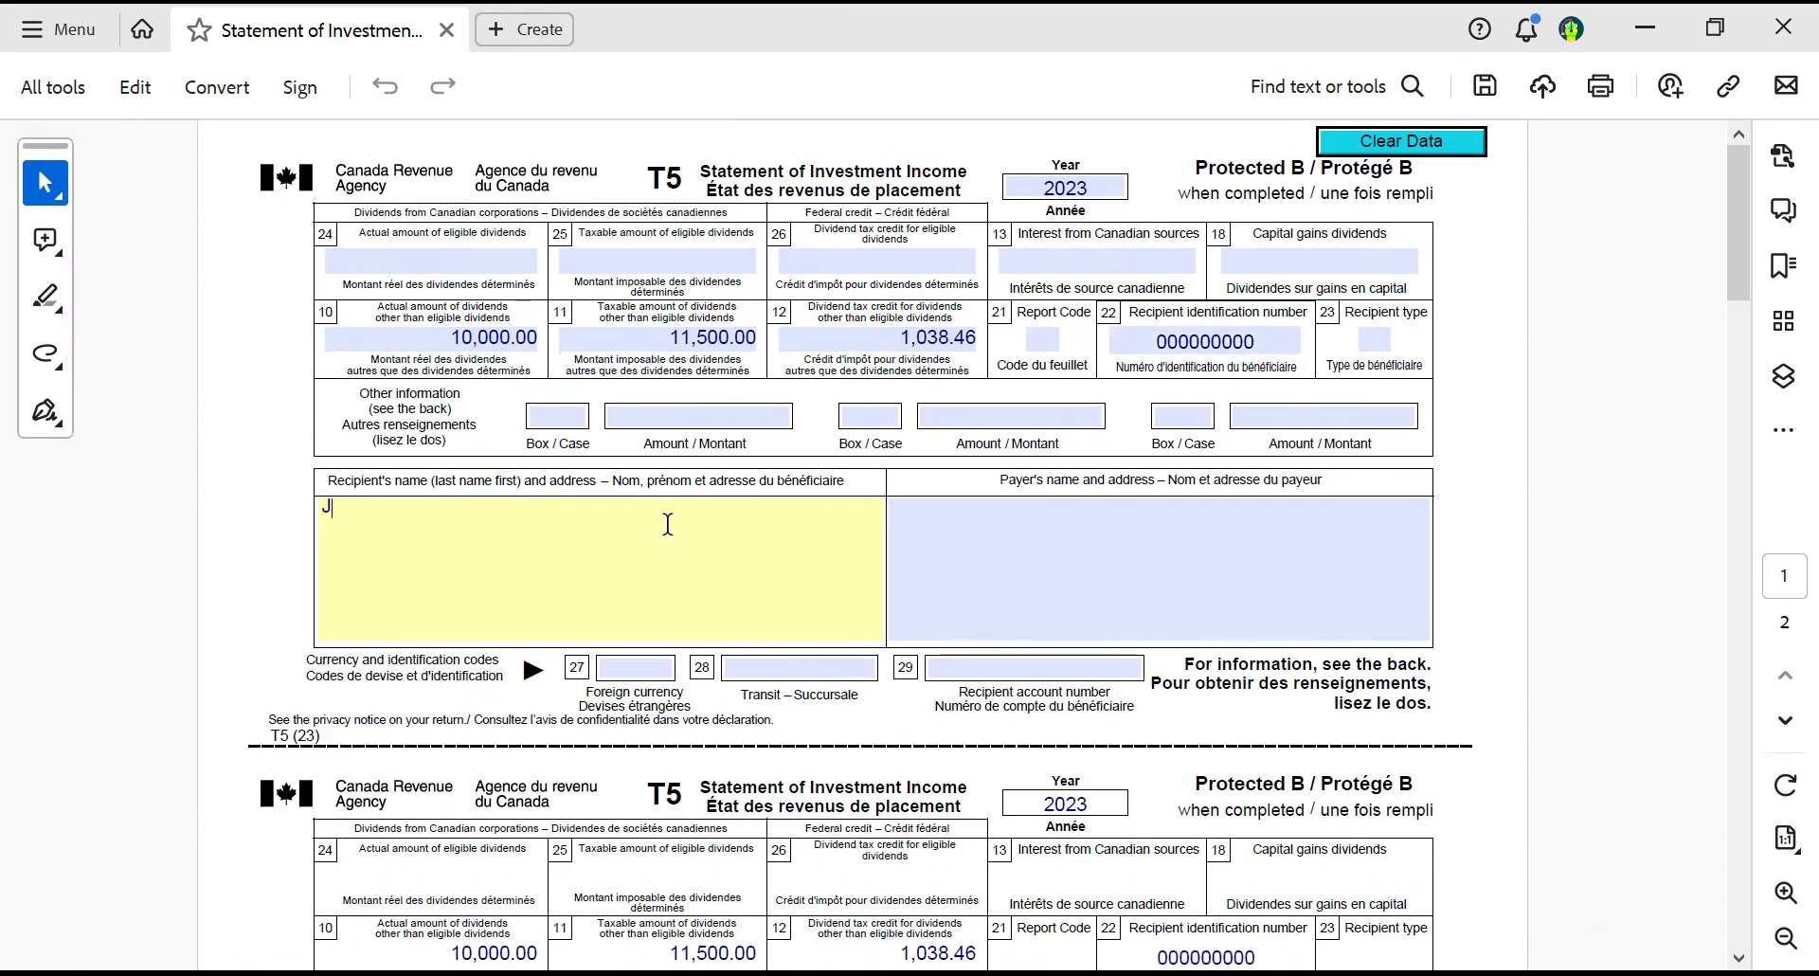
{"action": "type", "text": "osh"}
{"action": "left_click", "coordinate": [1220, 544]}
{"action": "type", "text": "Corp"}
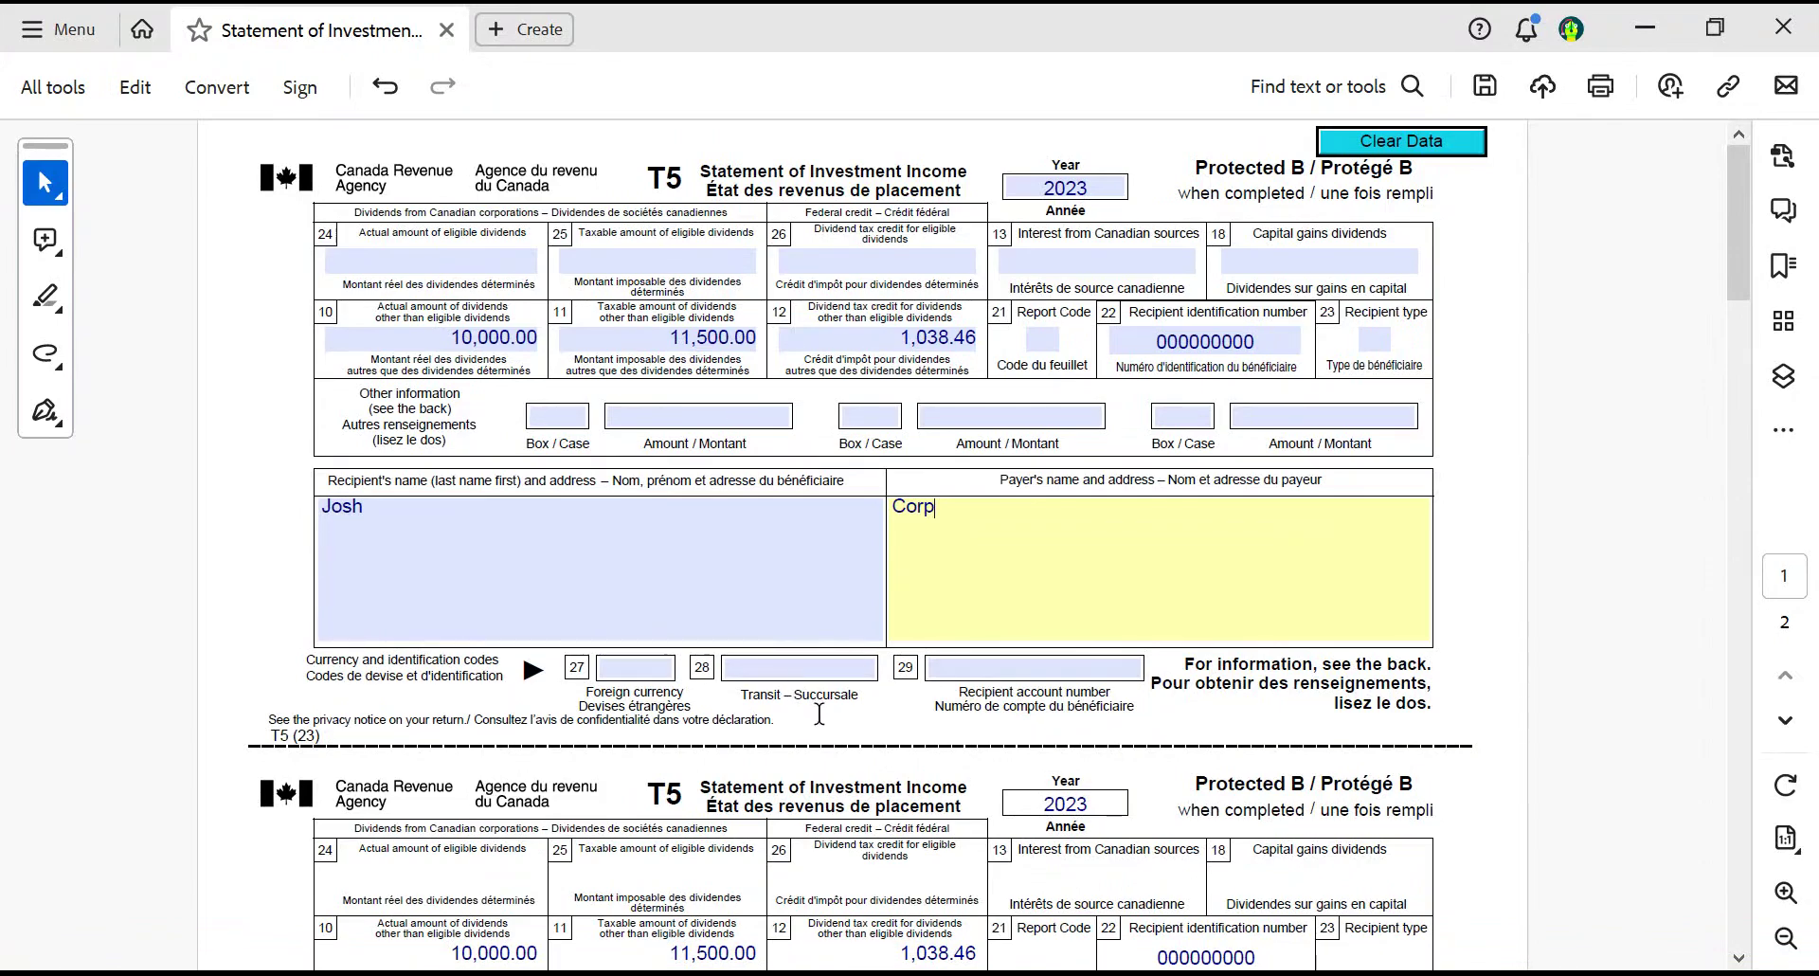
{"action": "left_click", "coordinate": [997, 717]}
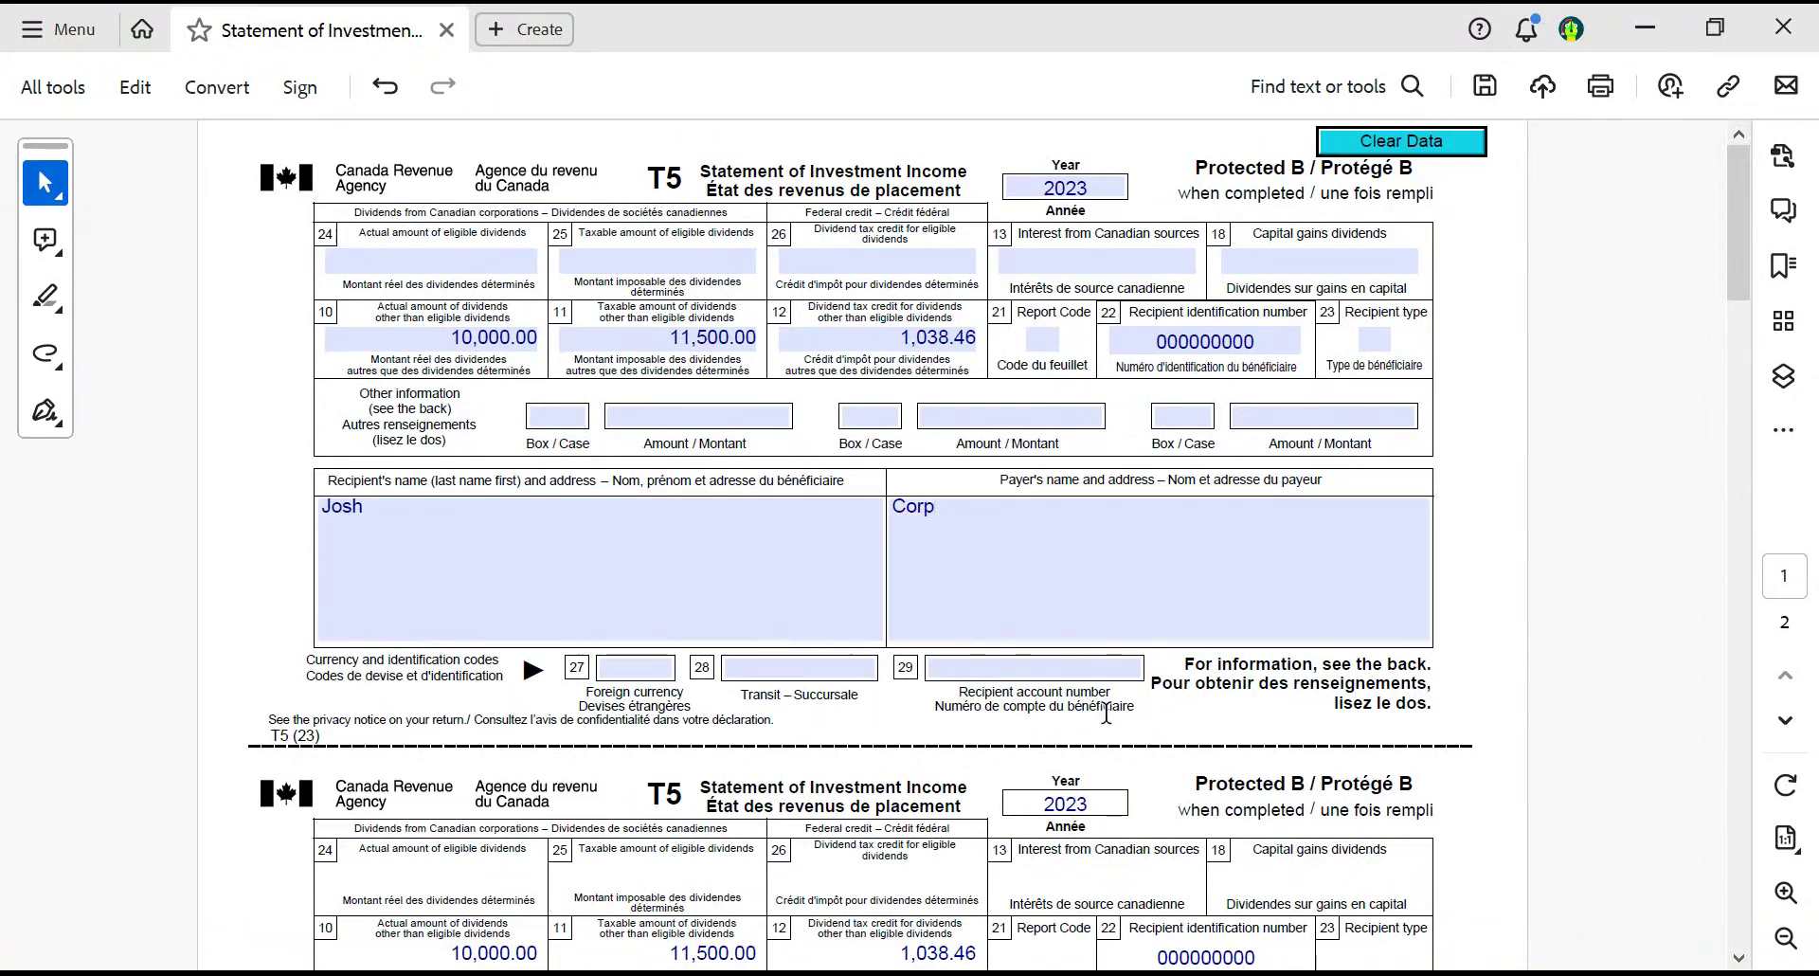
Examine the recipient account number, eligible dividend and Canadian interest boxes, the duplicate slip, and the entered year and box 10 amount.
{"action": "left_click", "coordinate": [1019, 669]}
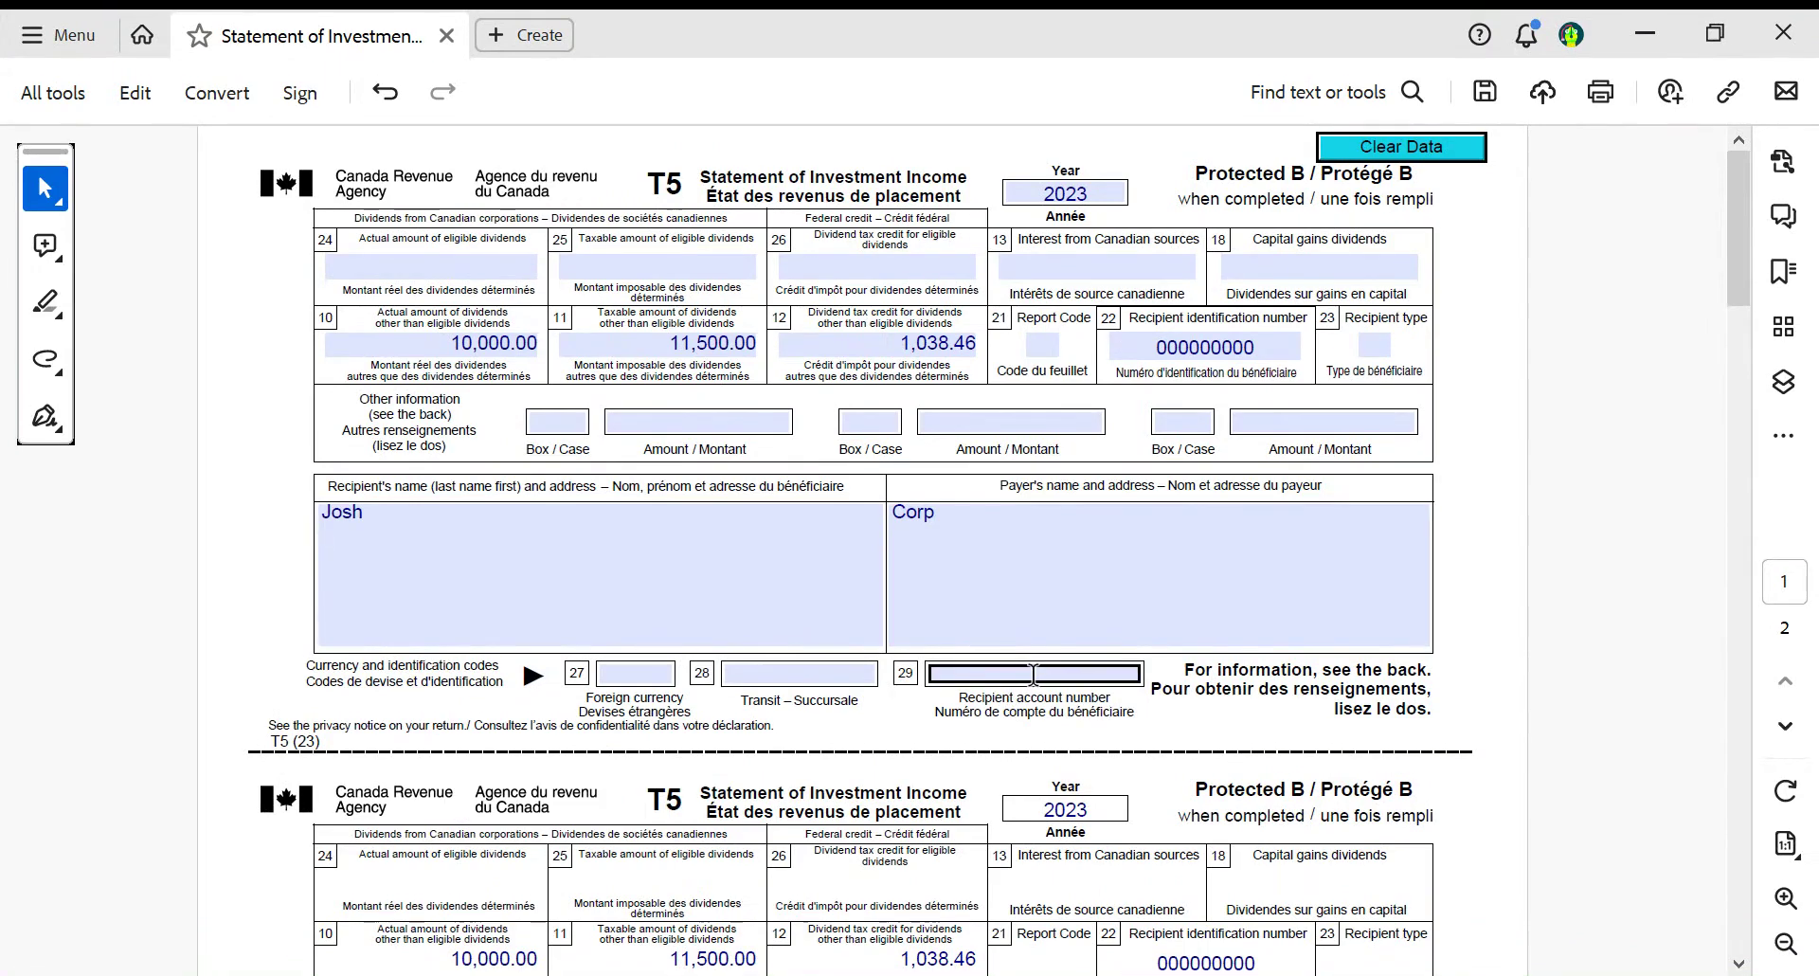
{"action": "left_click", "coordinate": [1021, 714]}
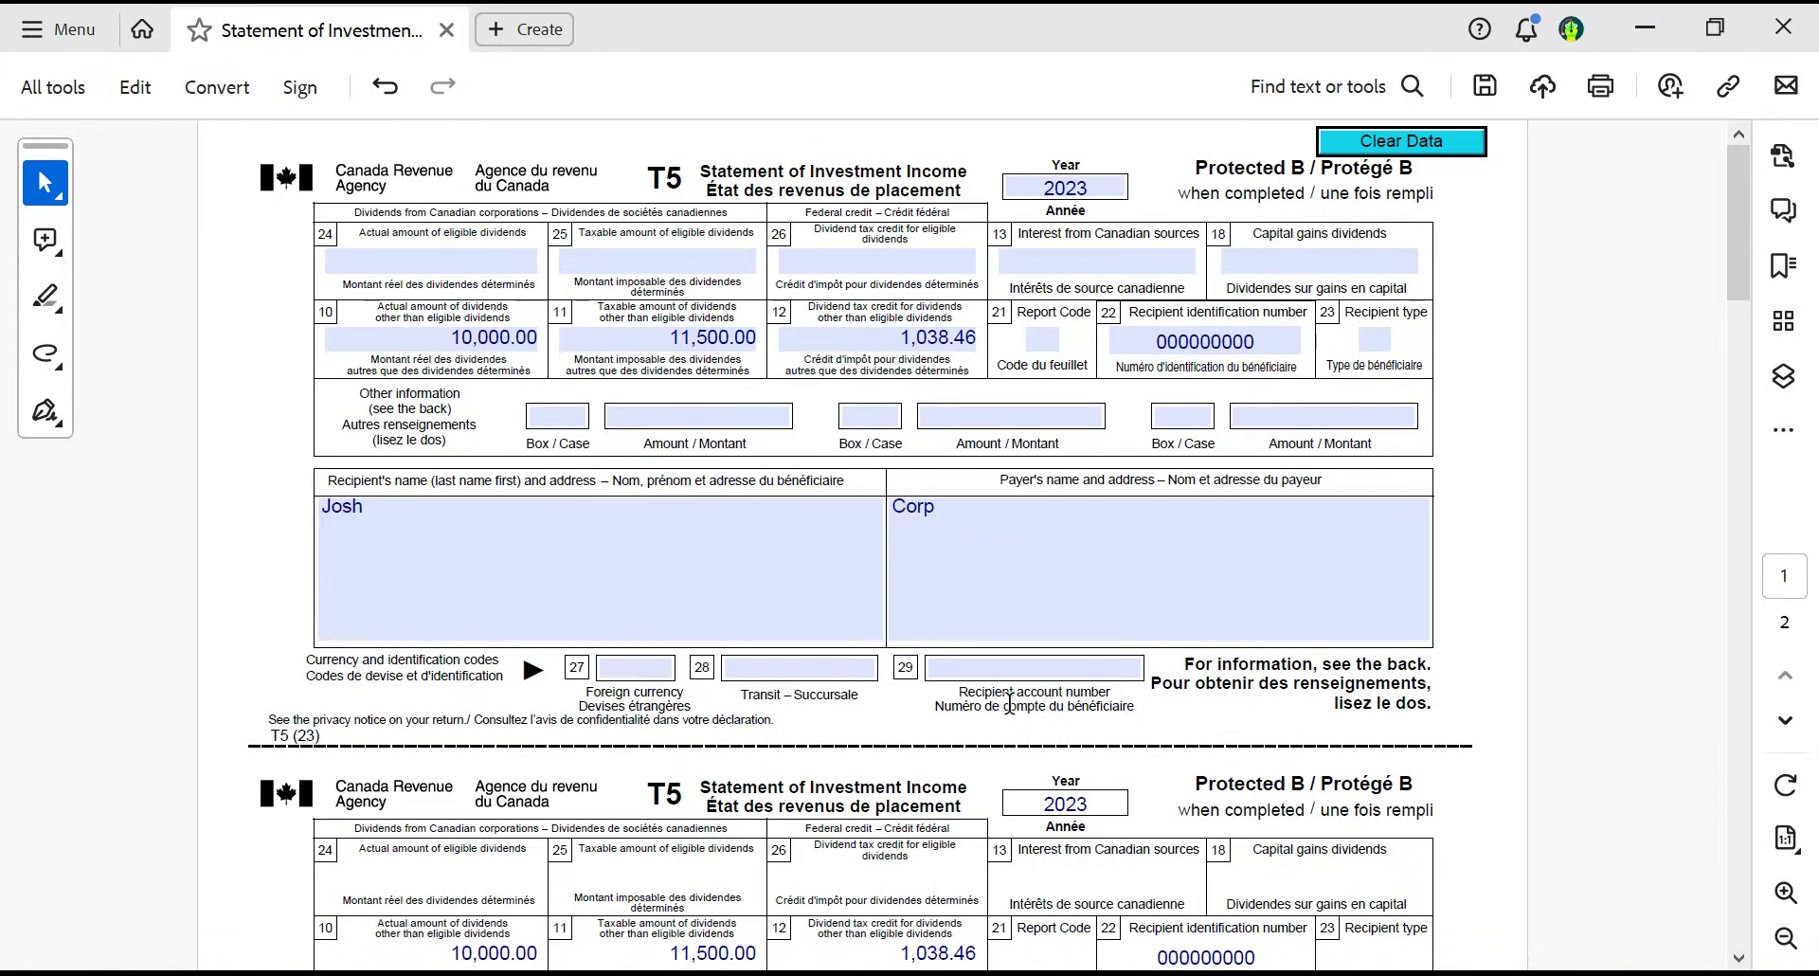
{"action": "left_click_drag", "start_coordinate": [943, 690], "coordinate": [1024, 697]}
{"action": "left_click", "coordinate": [1024, 693]}
{"action": "left_click", "coordinate": [452, 261]}
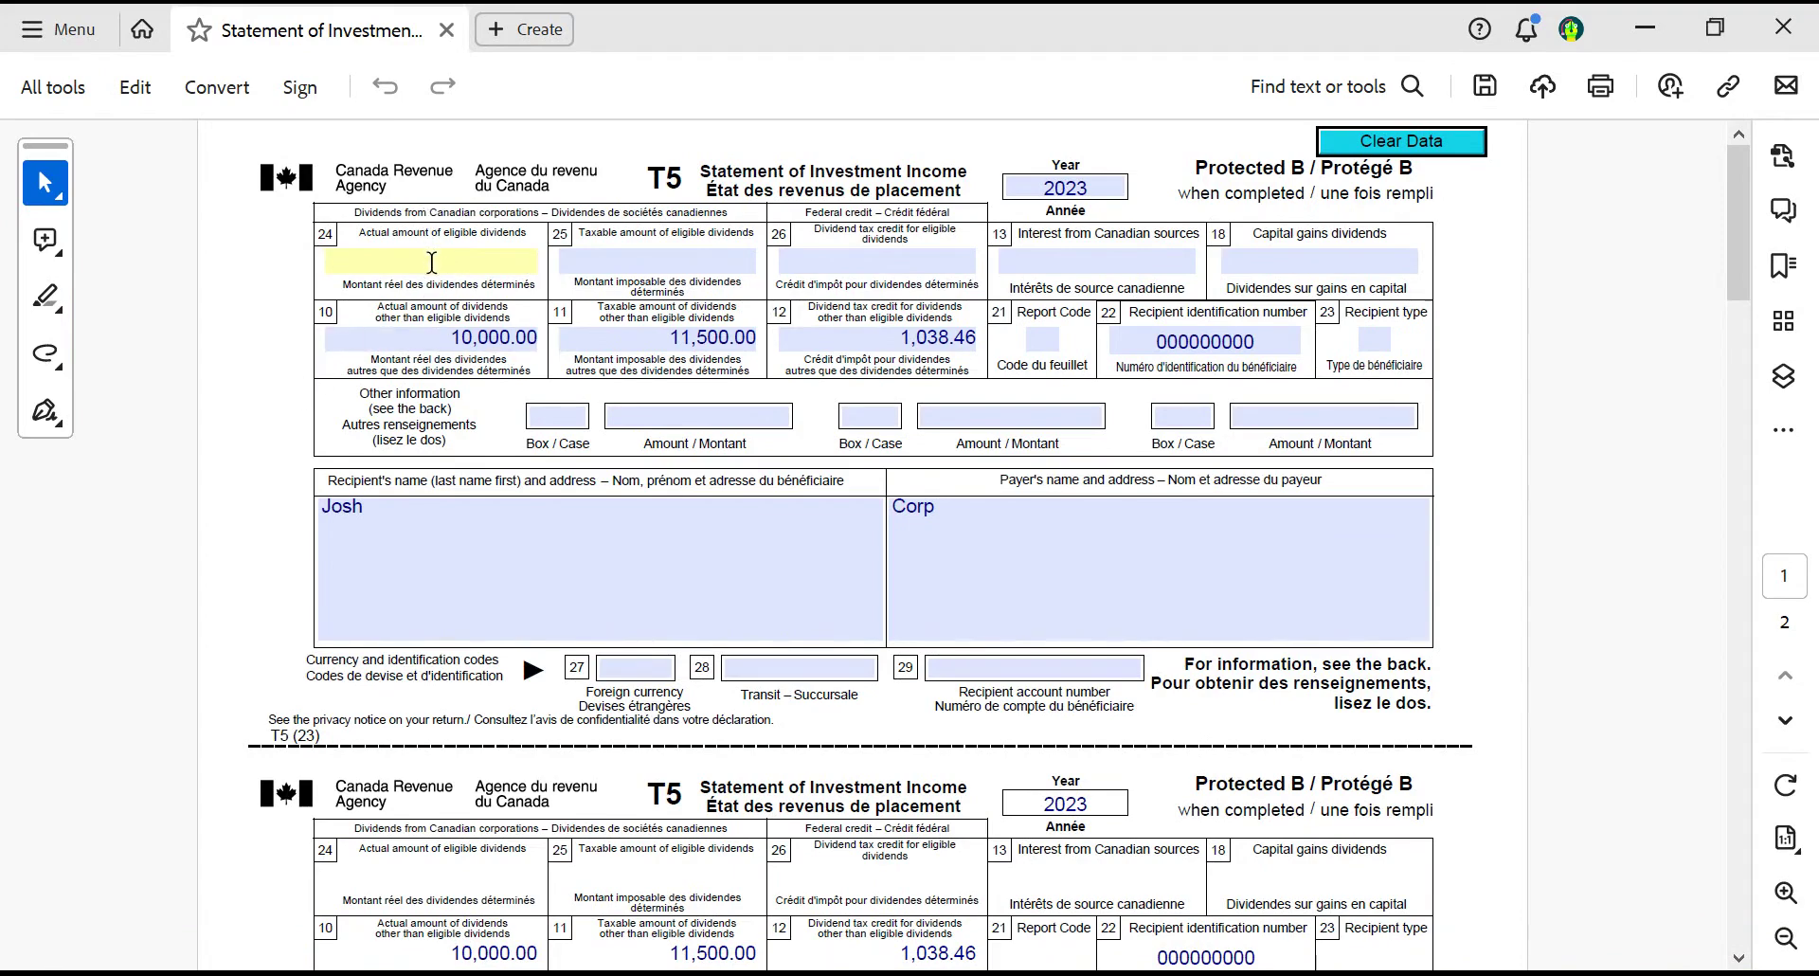
{"action": "left_click", "coordinate": [254, 437]}
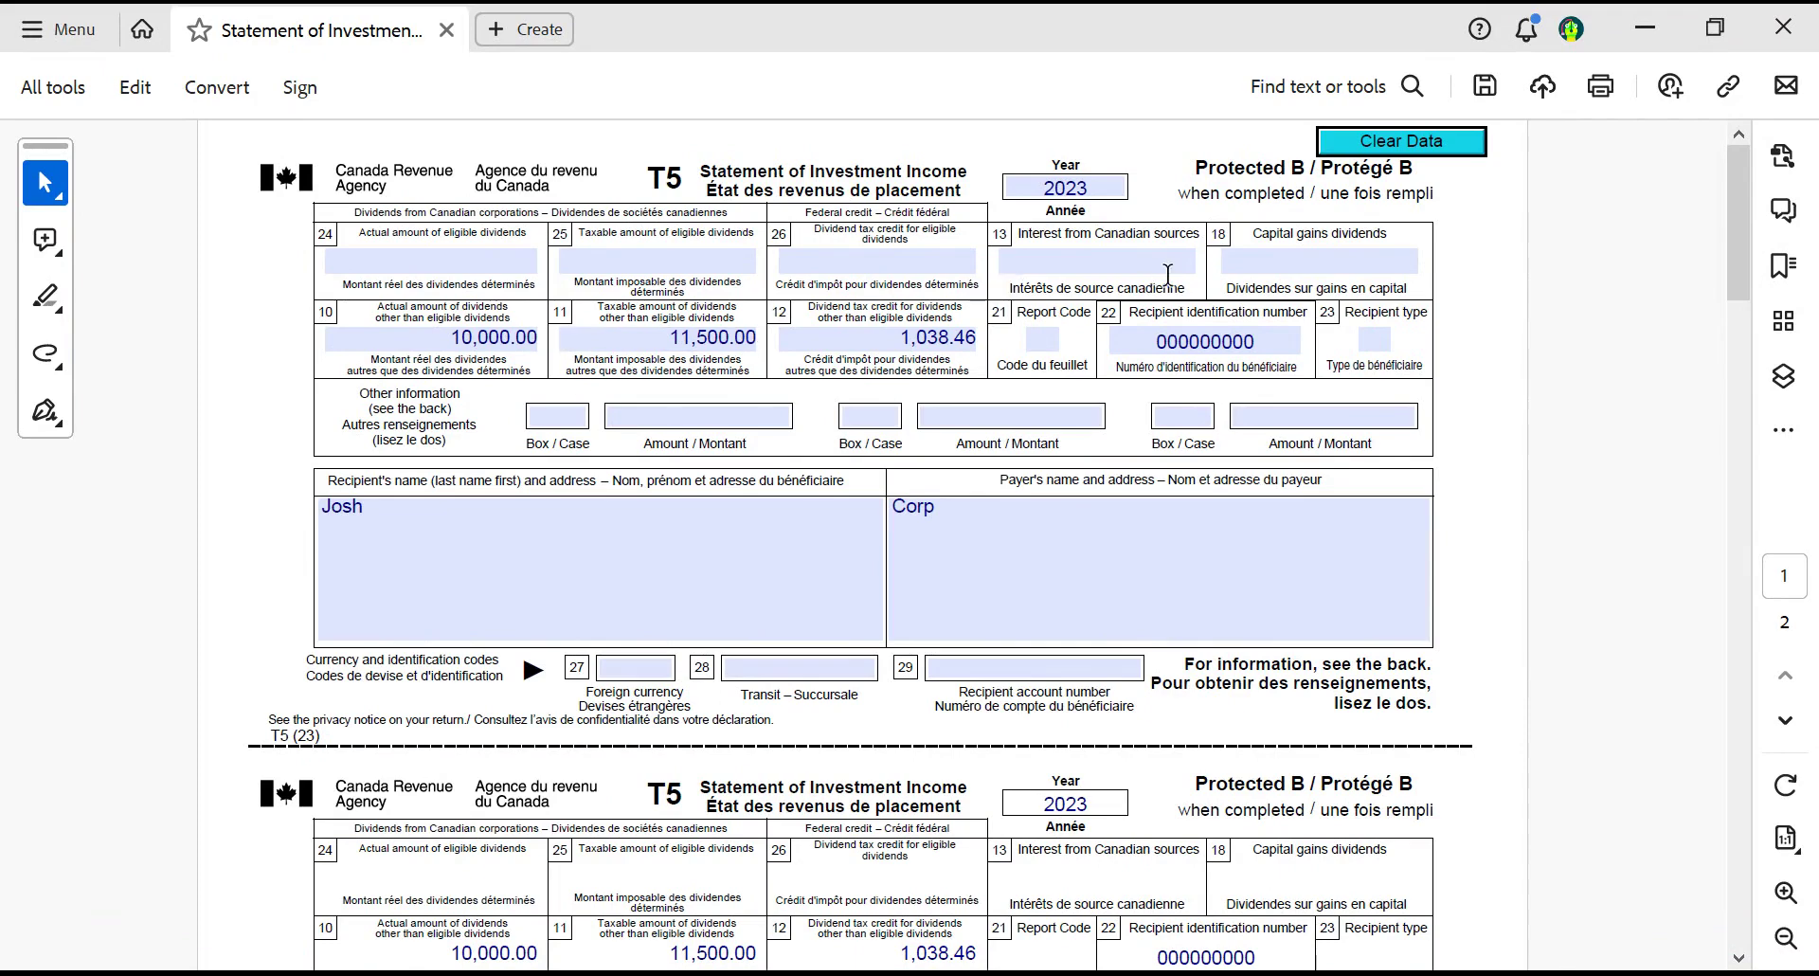
{"action": "left_click", "coordinate": [1137, 261]}
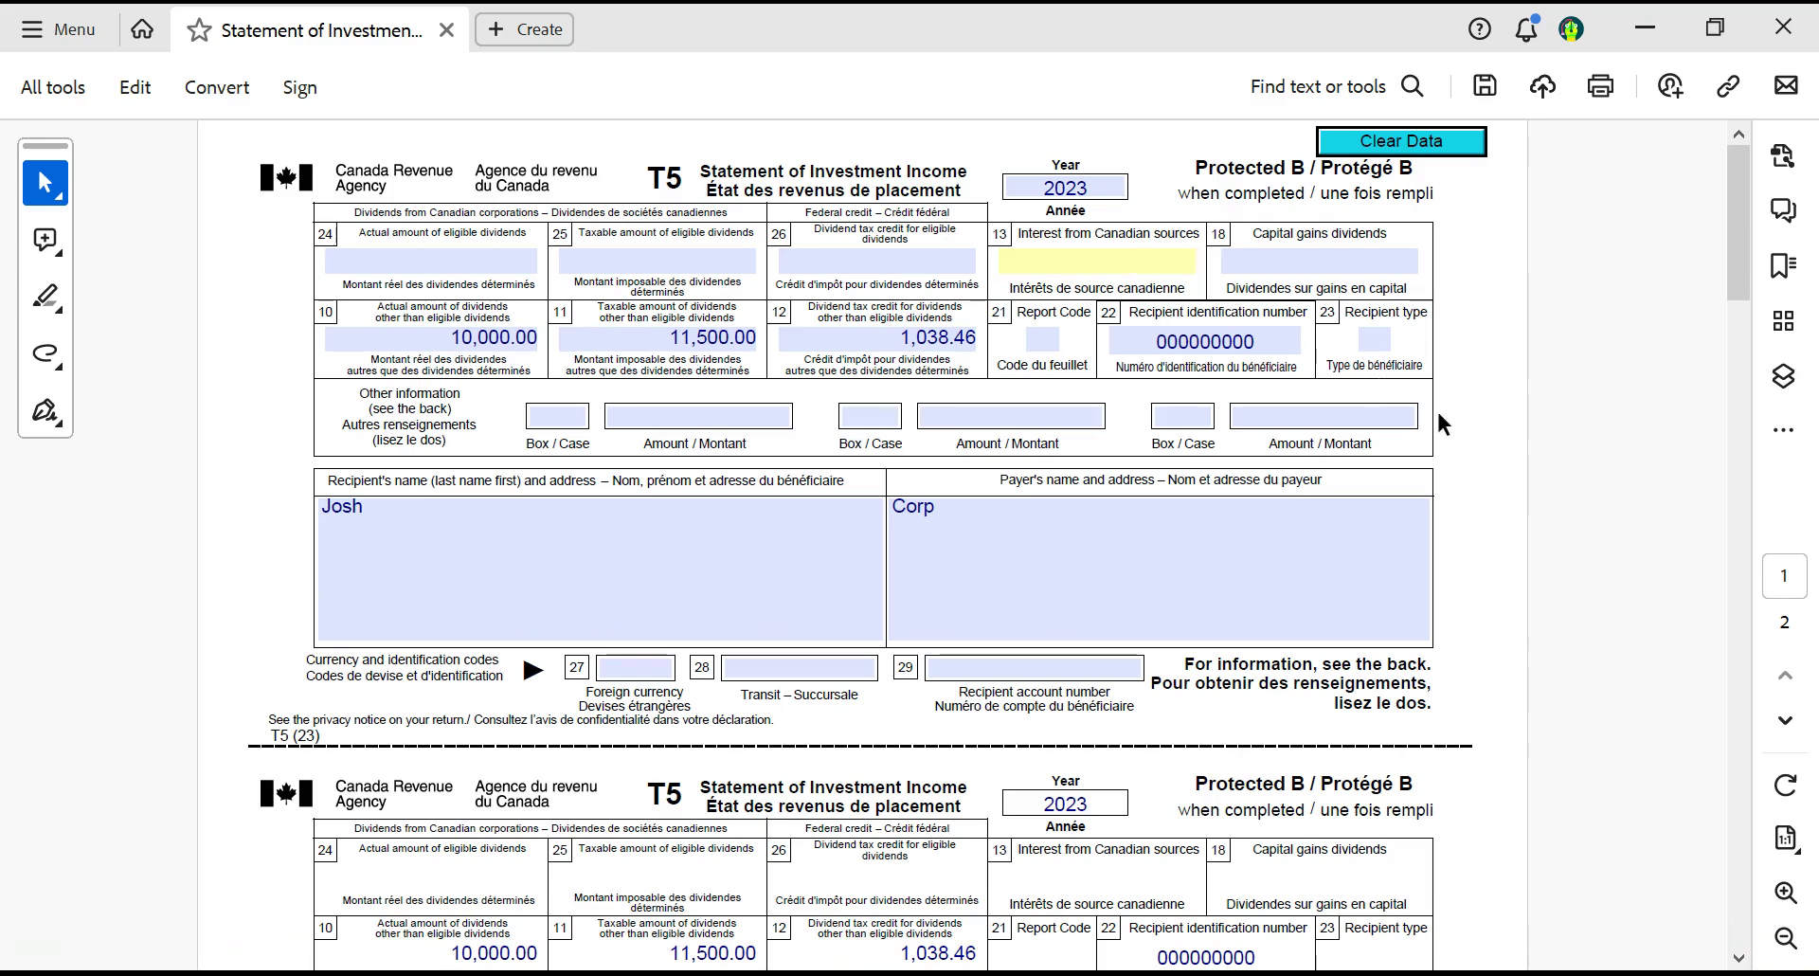
{"action": "left_click", "coordinate": [1460, 424]}
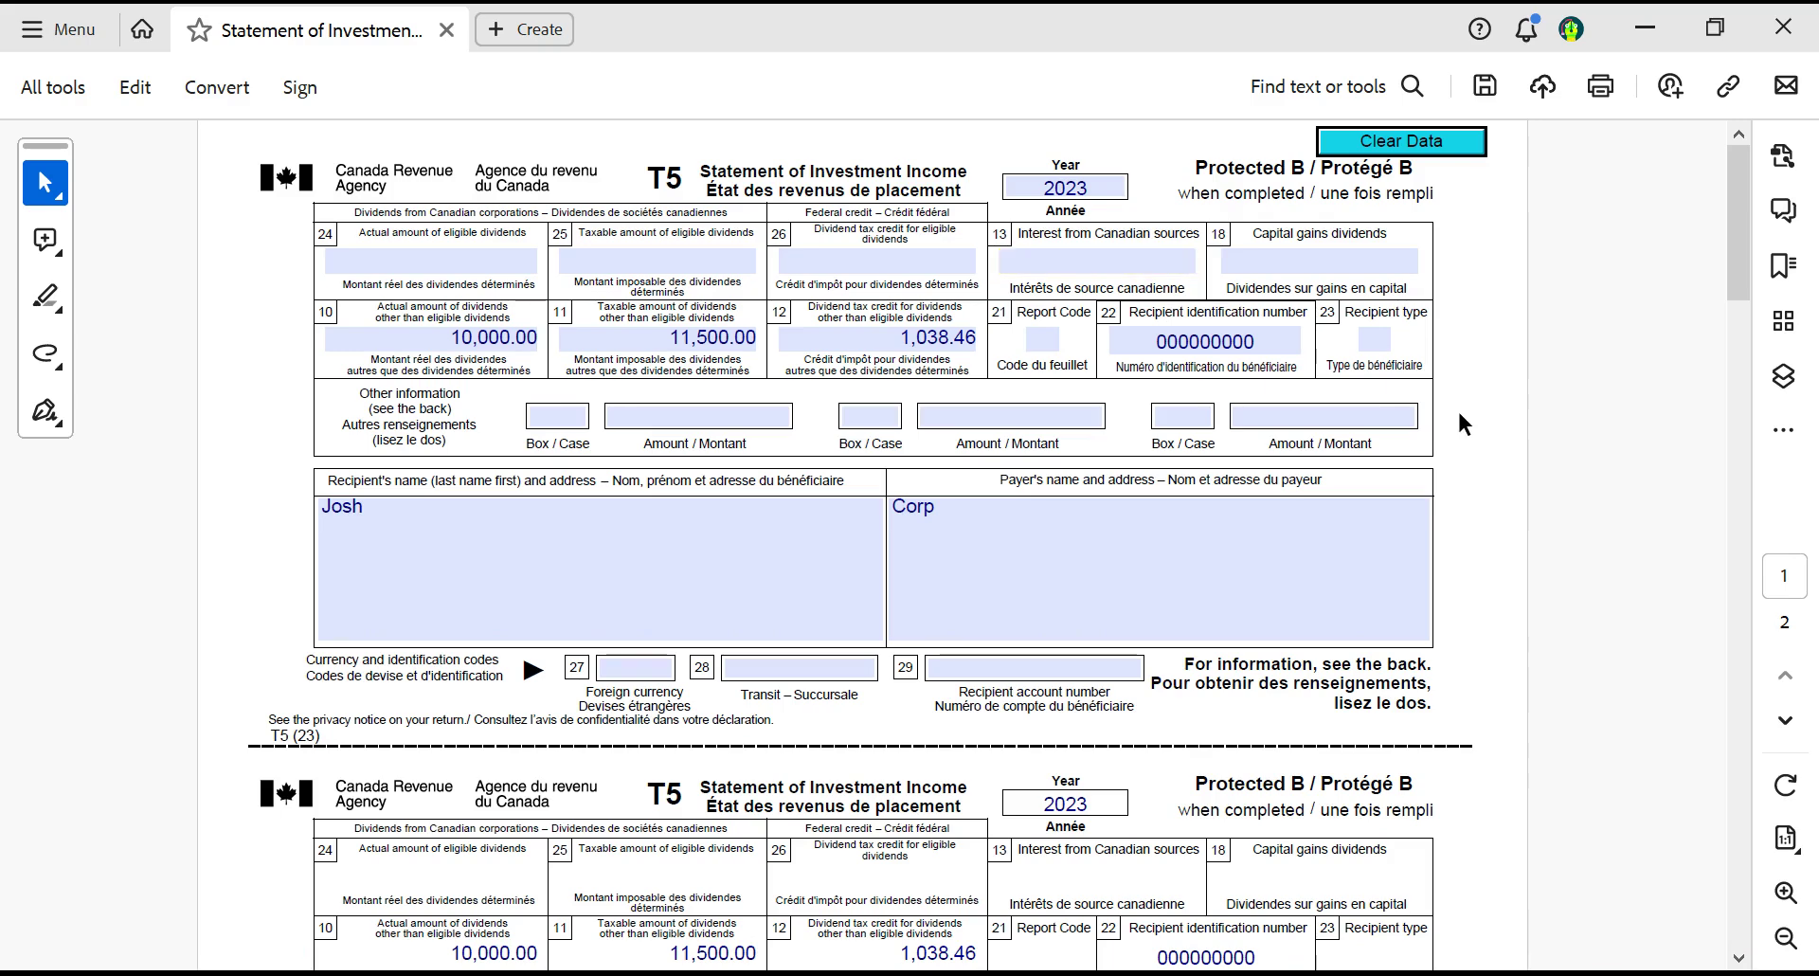
{"action": "scroll", "coordinate": [1460, 414], "scroll_direction": "down", "scroll_amount": 1}
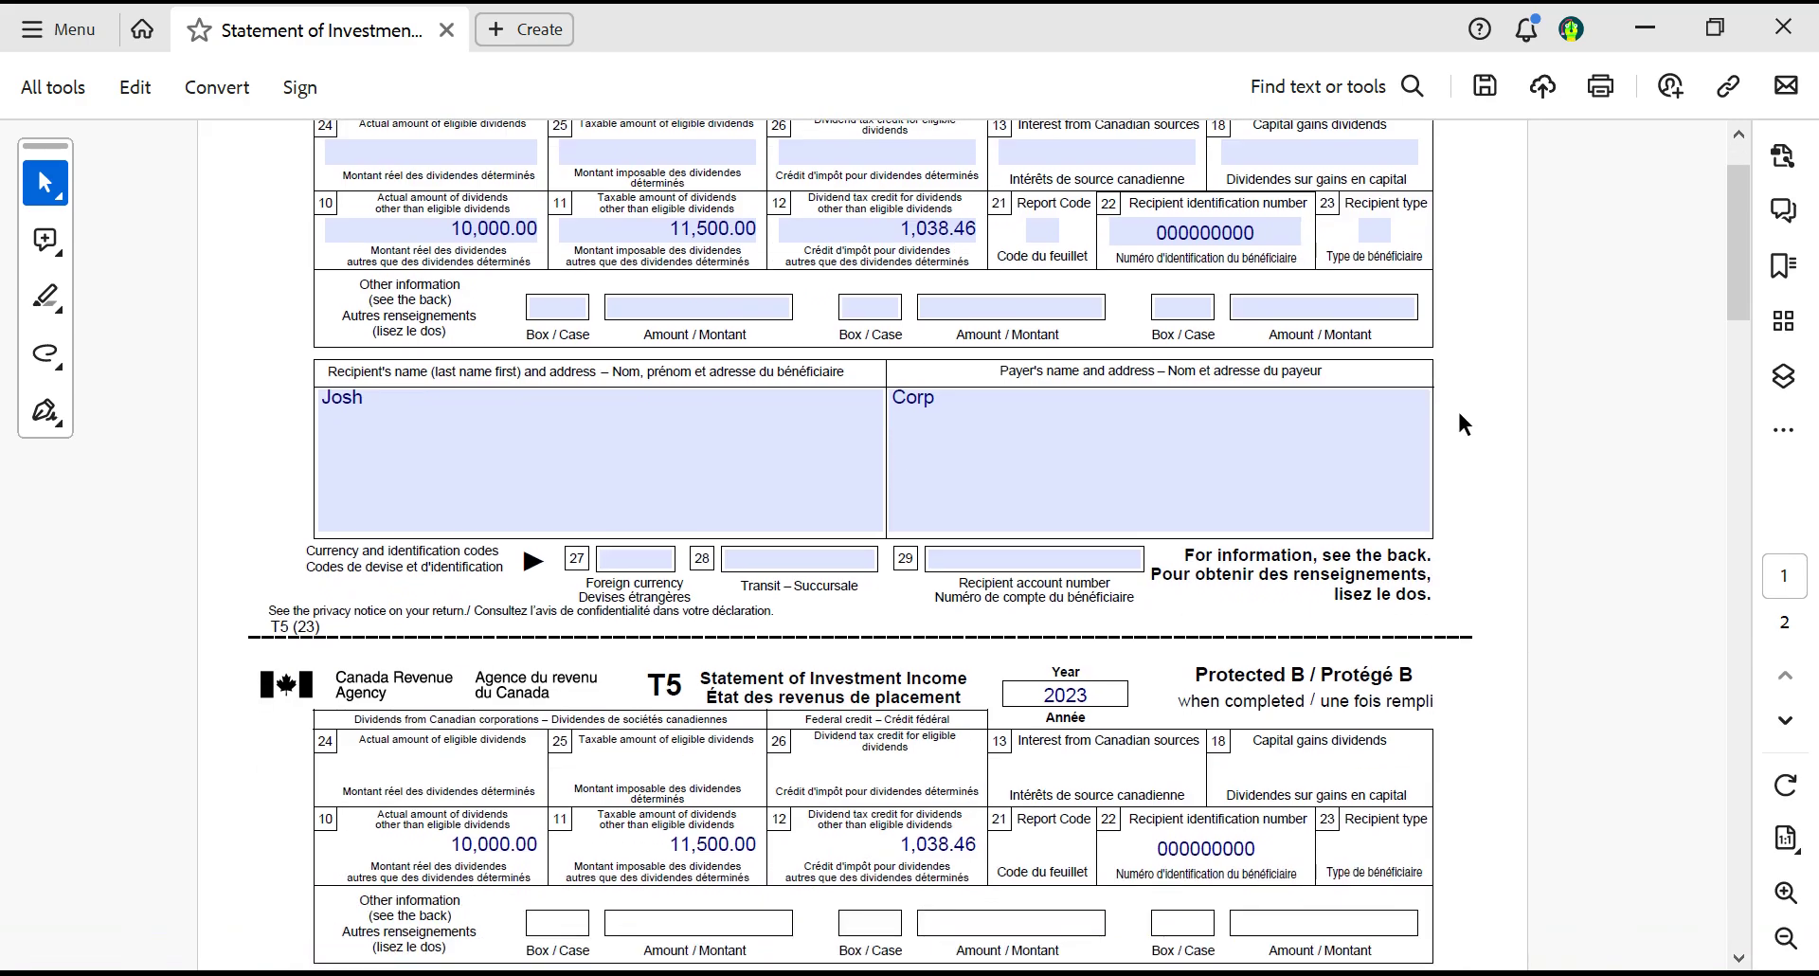
{"action": "scroll", "coordinate": [1460, 423], "scroll_direction": "up", "scroll_amount": 1}
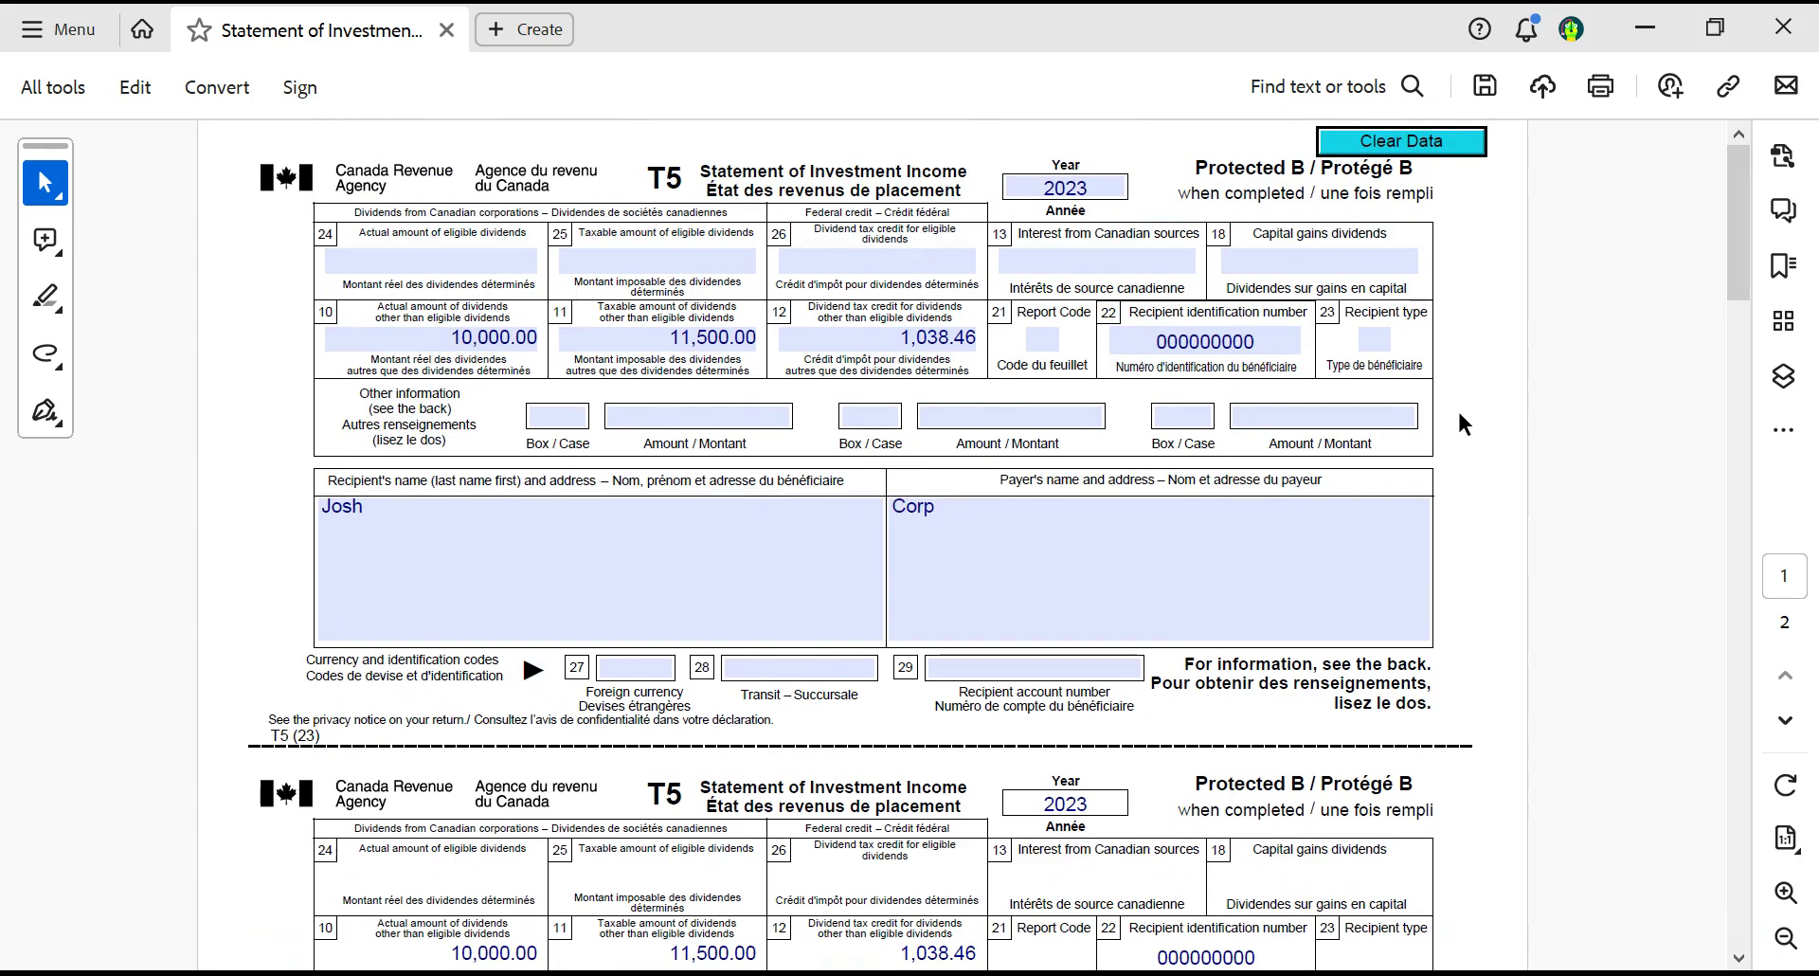
{"action": "left_click", "coordinate": [1119, 188]}
{"action": "left_click", "coordinate": [1468, 331]}
{"action": "left_click", "coordinate": [442, 338]}
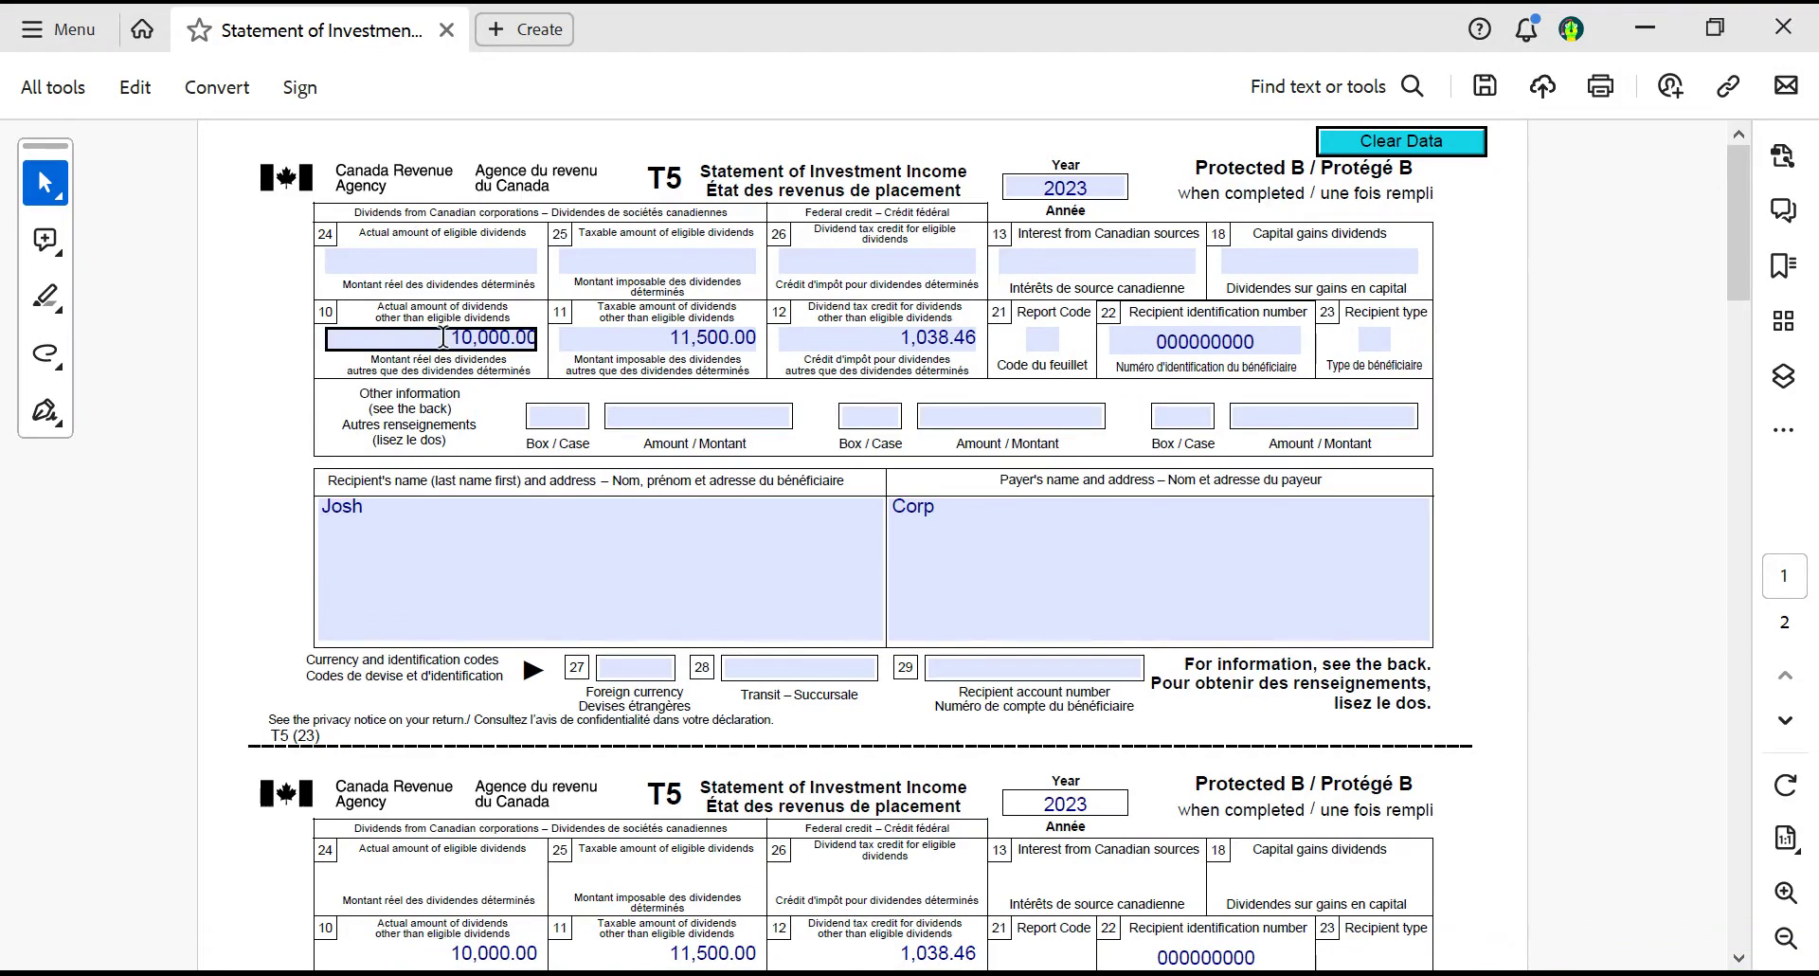